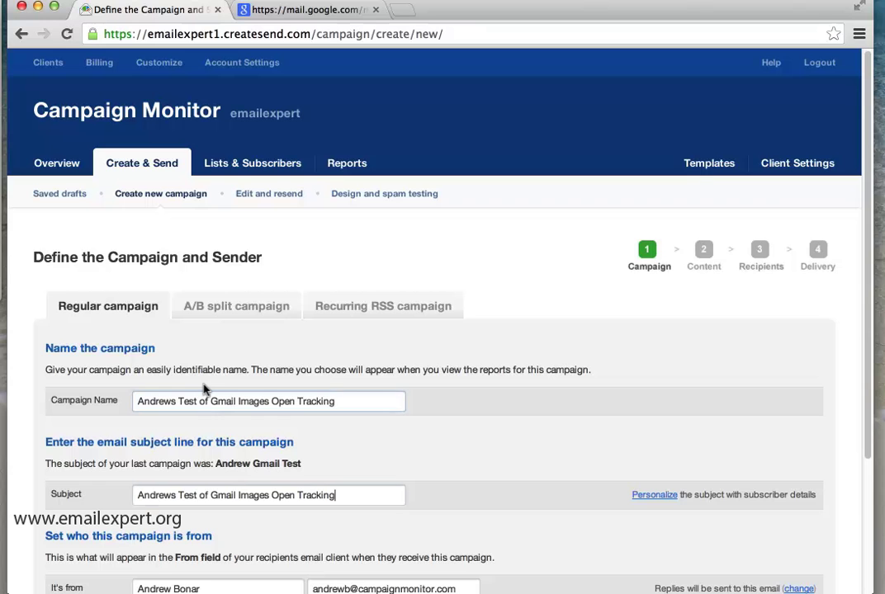
- Save the open-tracking test campaign's name, subject and sender, and advance to the content step
scroll(221, 421, "down", 3)
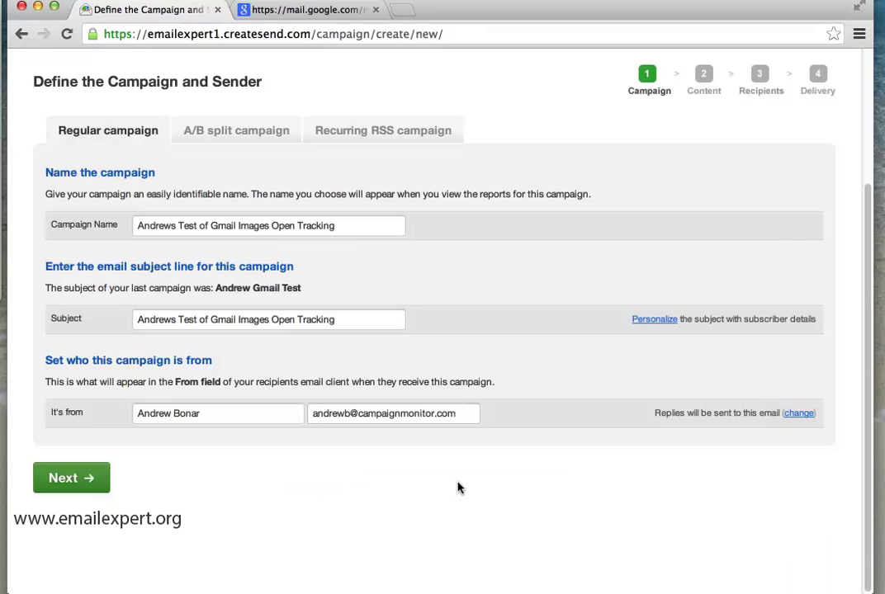
left_click(75, 477)
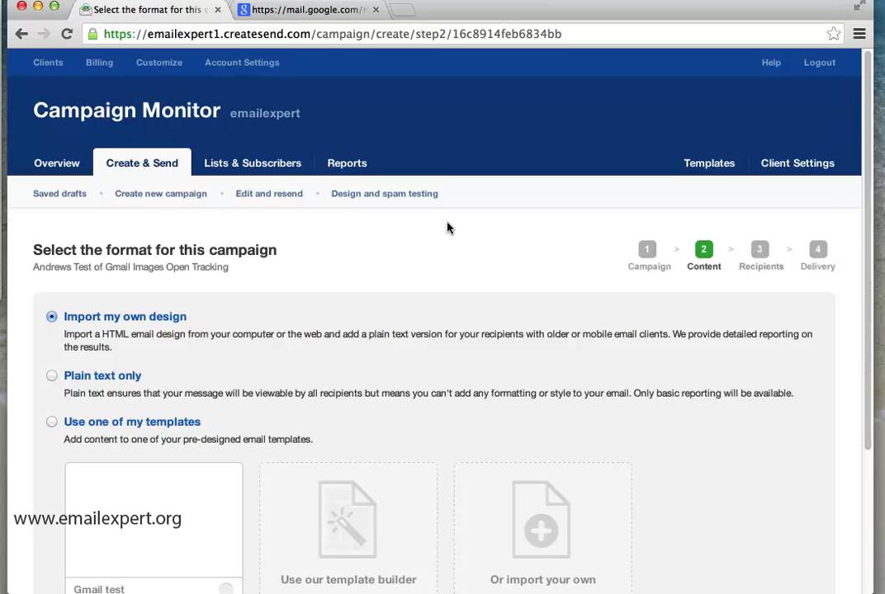
- Base the email on a template and start a new design in the template builder
scroll(448, 230, "down", 5)
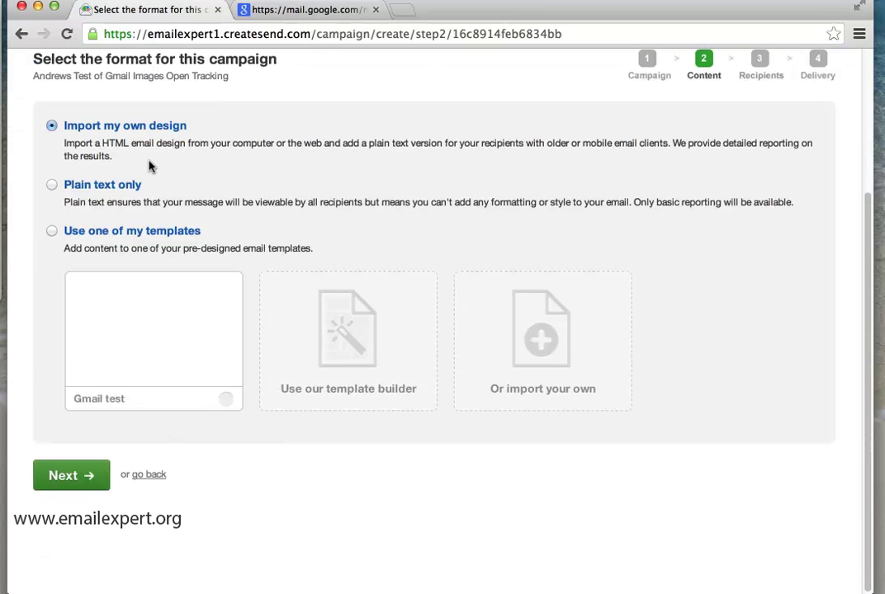
scroll(132, 224, "up", 1)
scroll(130, 221, "up", 1)
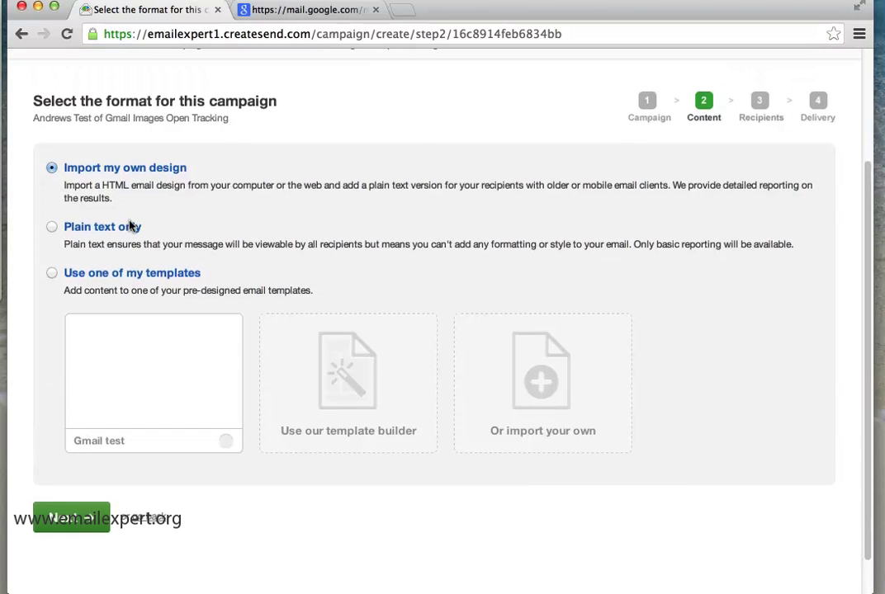
left_click(51, 274)
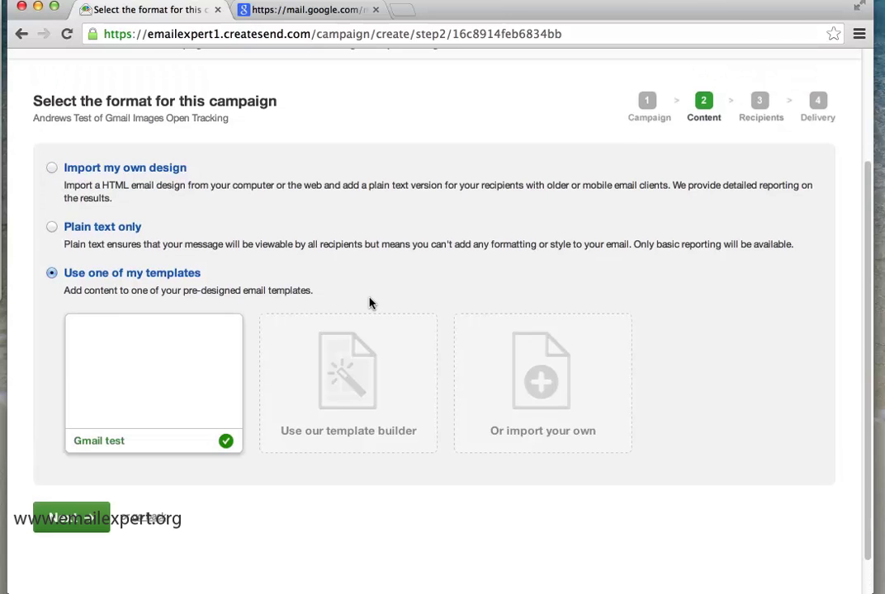
left_click(334, 379)
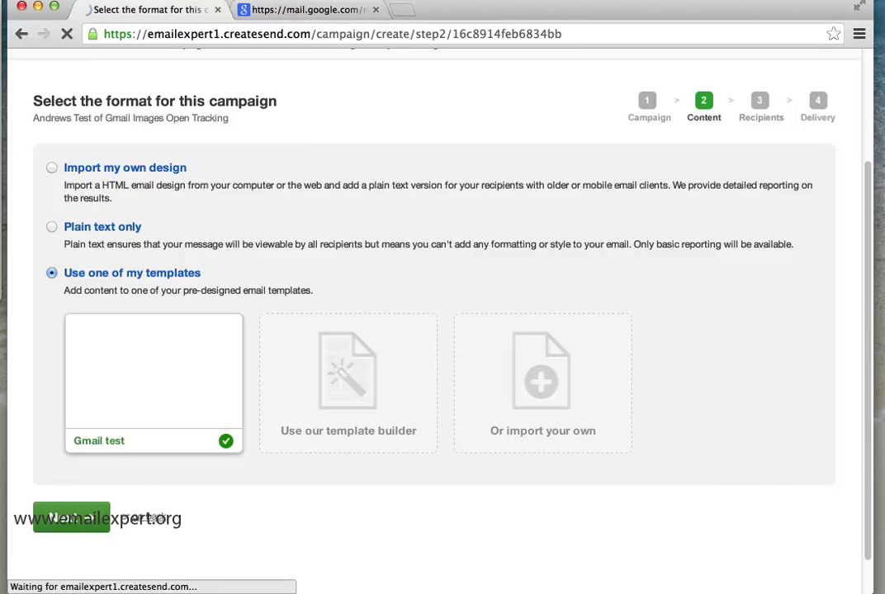
left_click(261, 11)
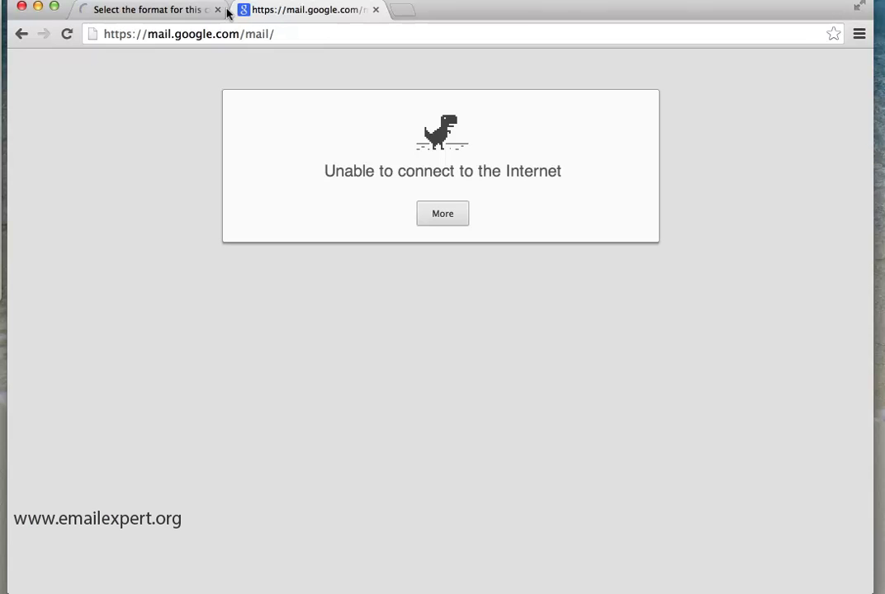
left_click(165, 10)
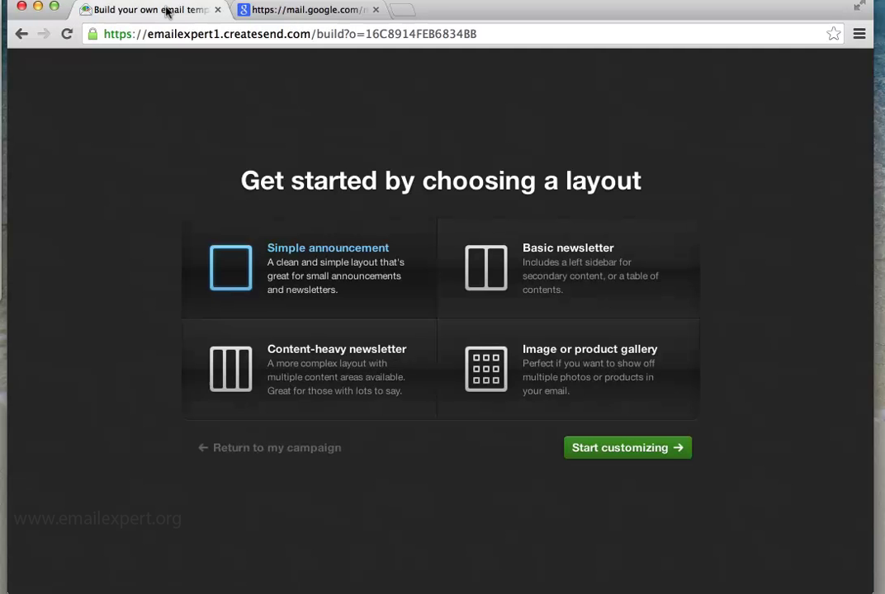
- Refresh Gmail, then customize the Simple announcement layout and choose Finish & add content
left_click(286, 10)
left_click(65, 34)
left_click(115, 10)
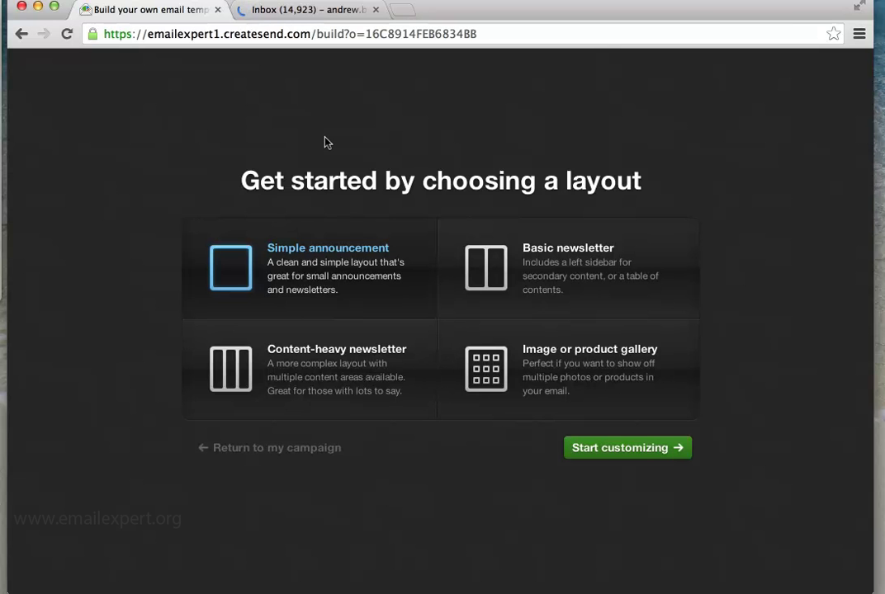
left_click(606, 448)
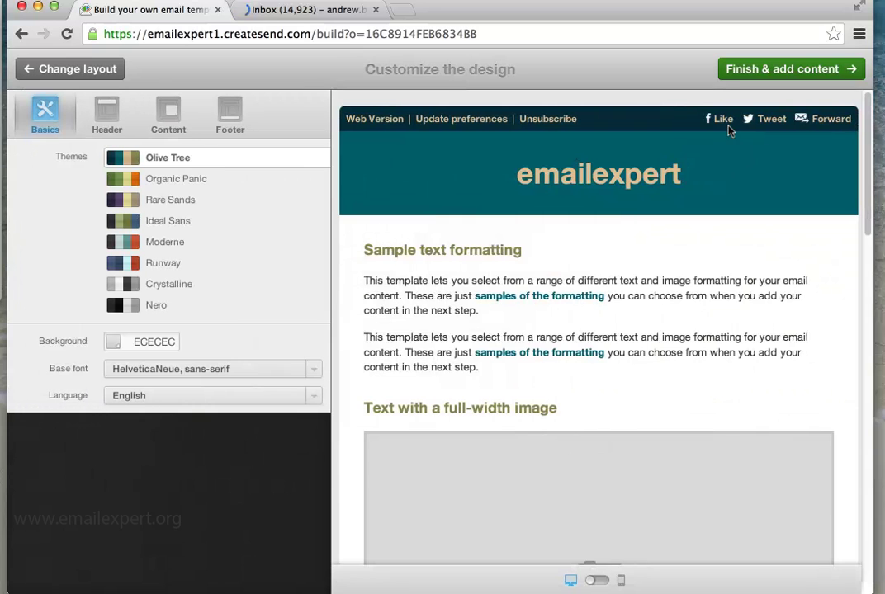
left_click(766, 71)
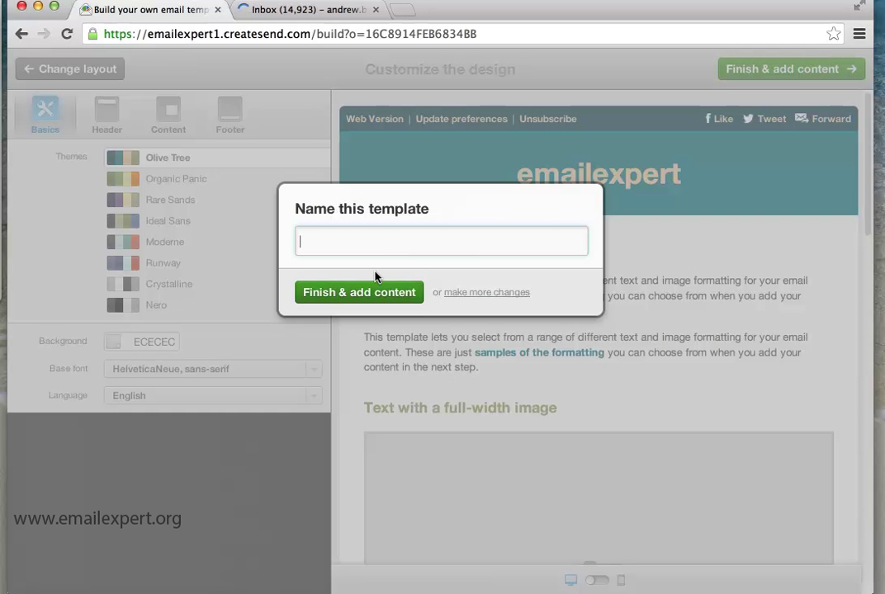
- Name the design as the new test template, save it, and continue to the content editor
type("Andrews")
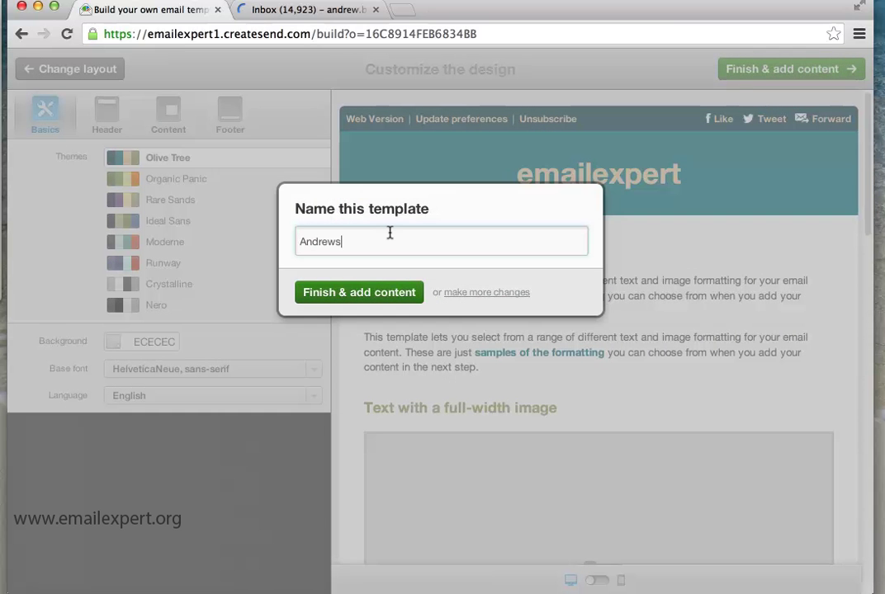
type(" new  test template")
left_click(357, 290)
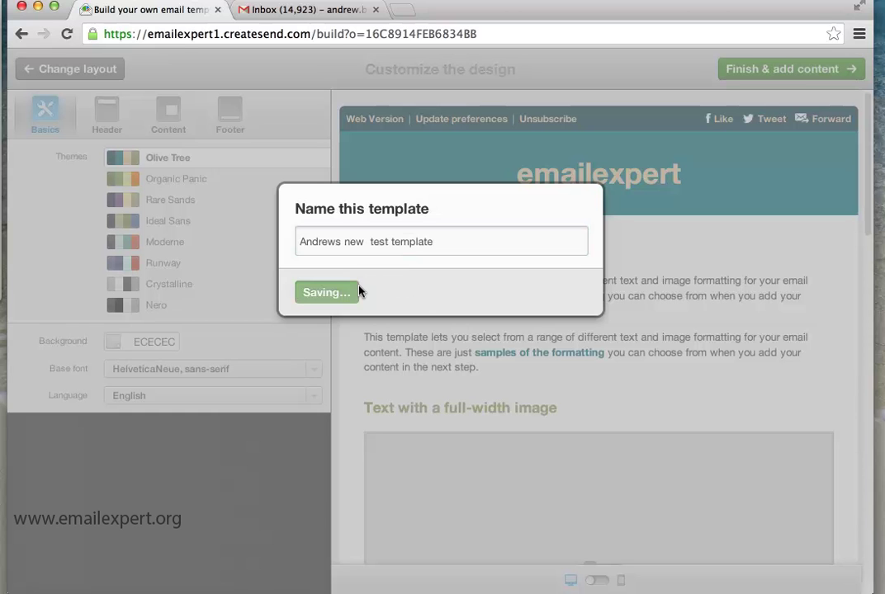
left_click(242, 11)
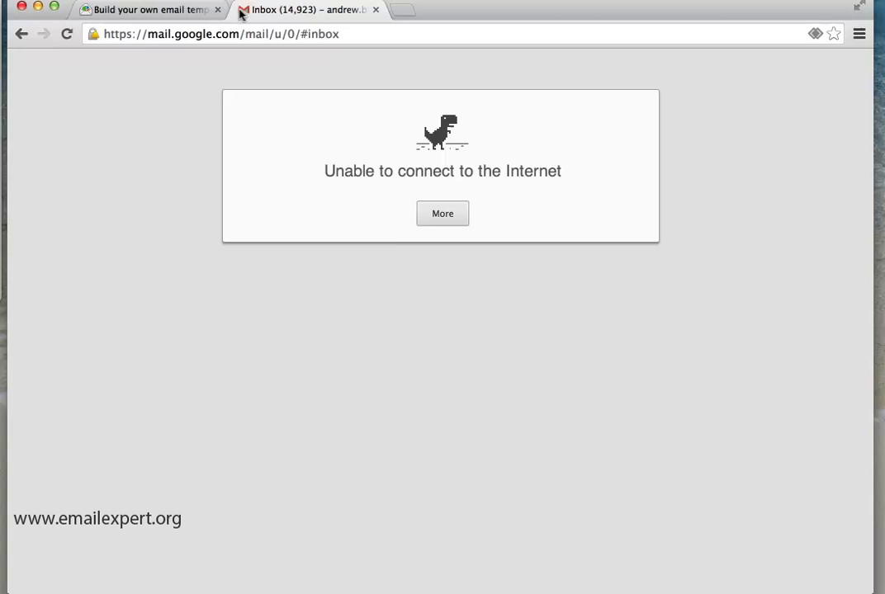
left_click(181, 10)
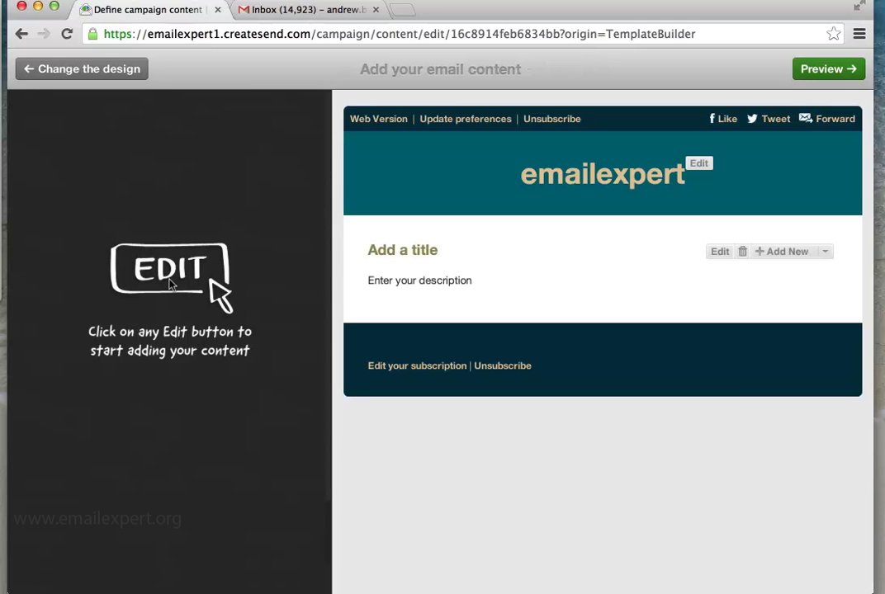
- Change the heading block's title to 'The test of the image proxy and cache'
left_click(712, 251)
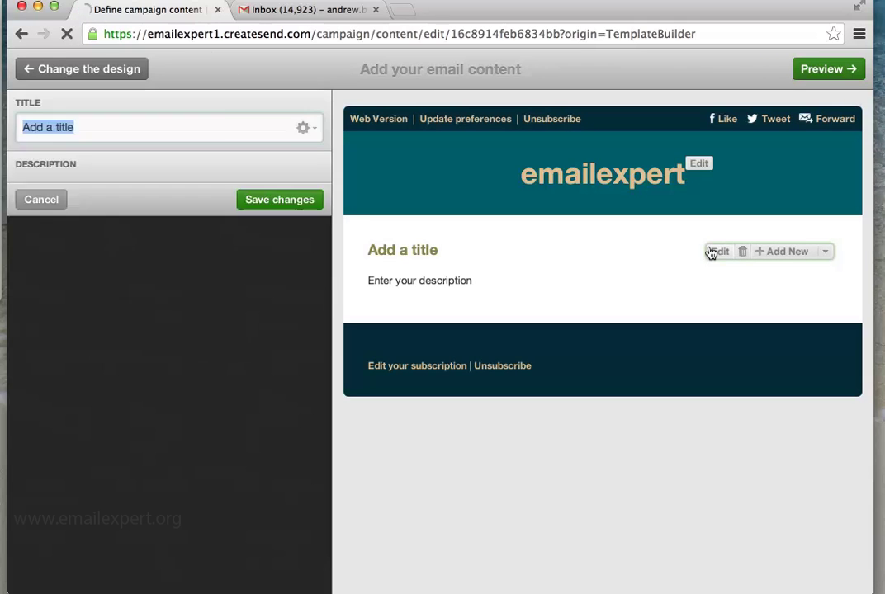
left_click(123, 116)
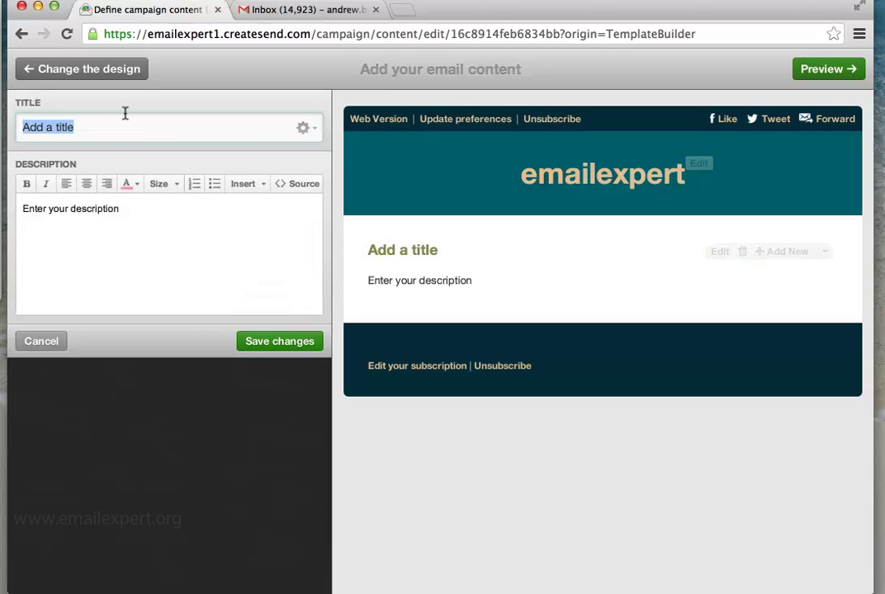
type("The test of the image proxy and cache")
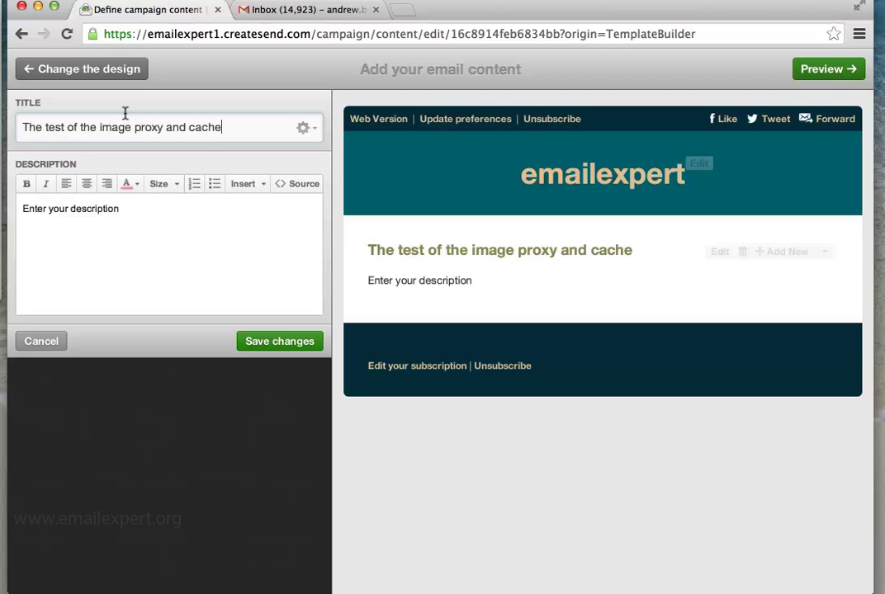
left_click(159, 183)
triple_click(116, 198)
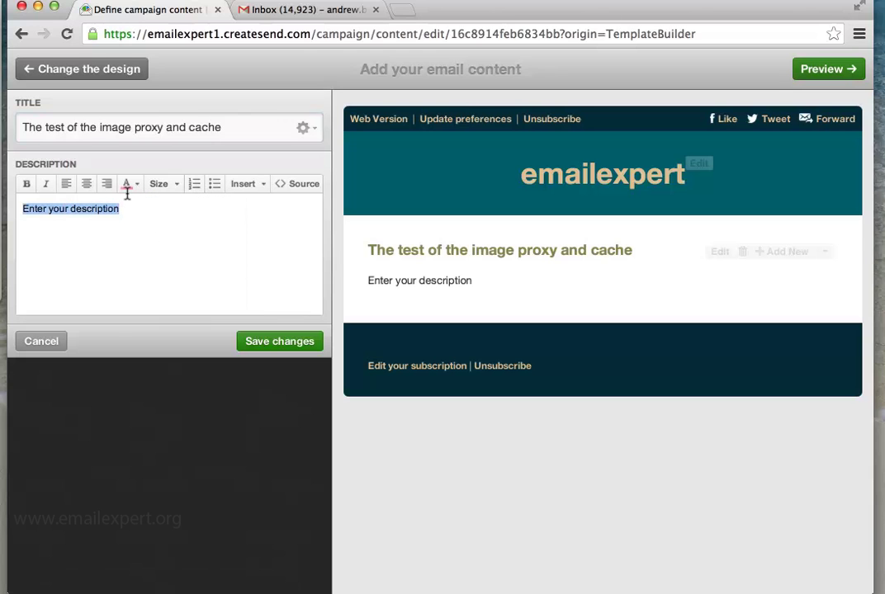
type("and the li")
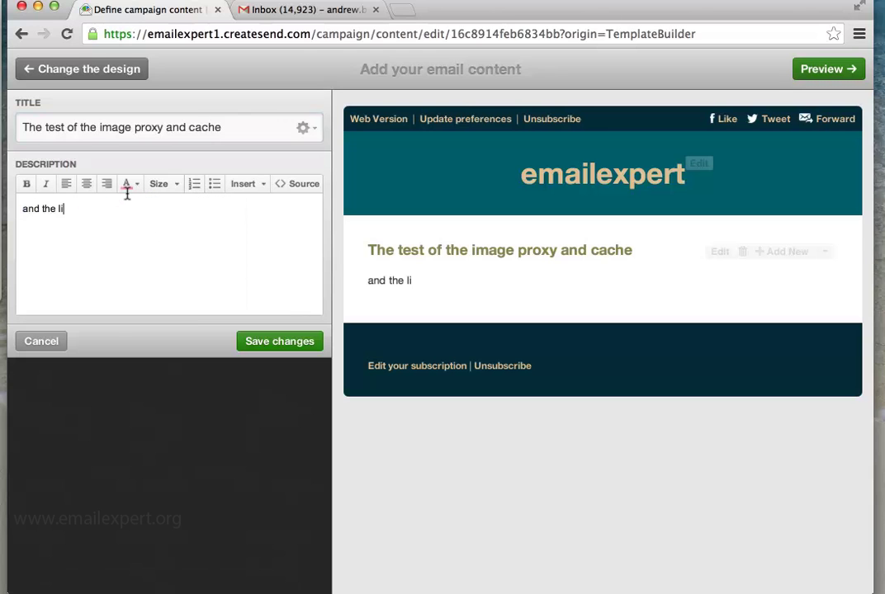
type("nk to the web")
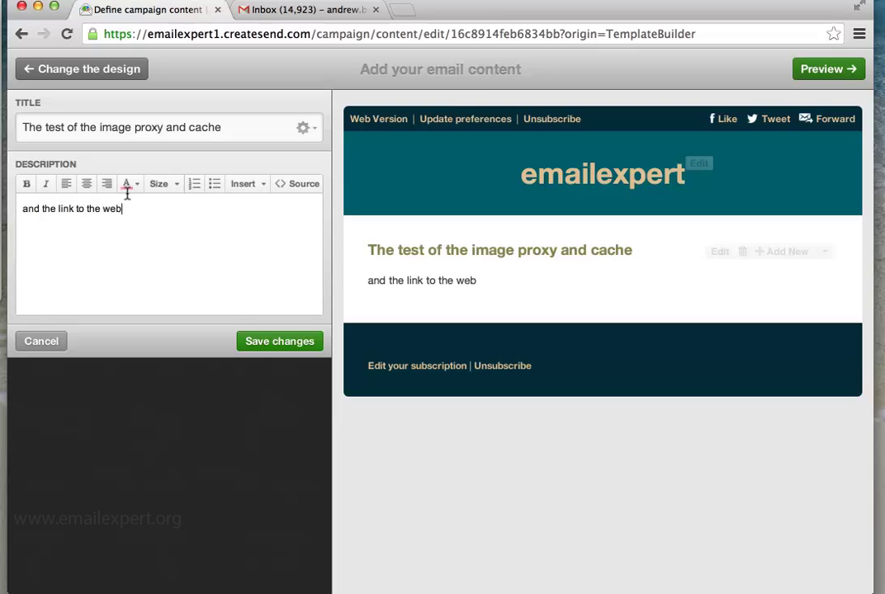
type("site")
key("Return")
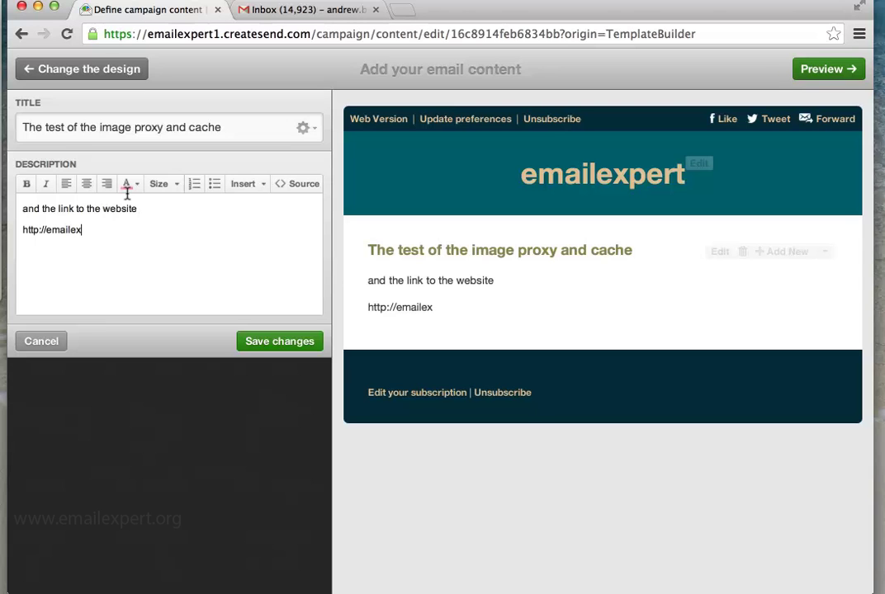
type("org/")
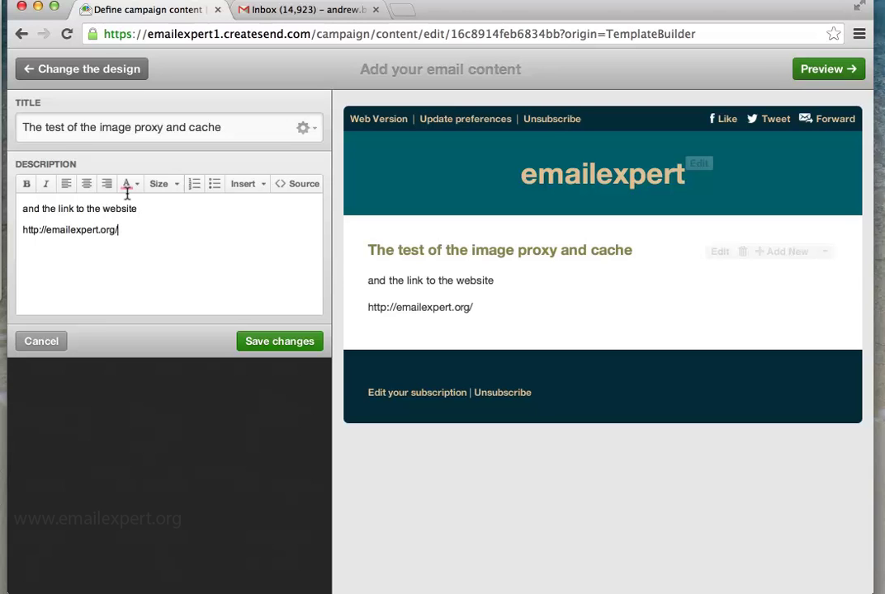
left_click(252, 341)
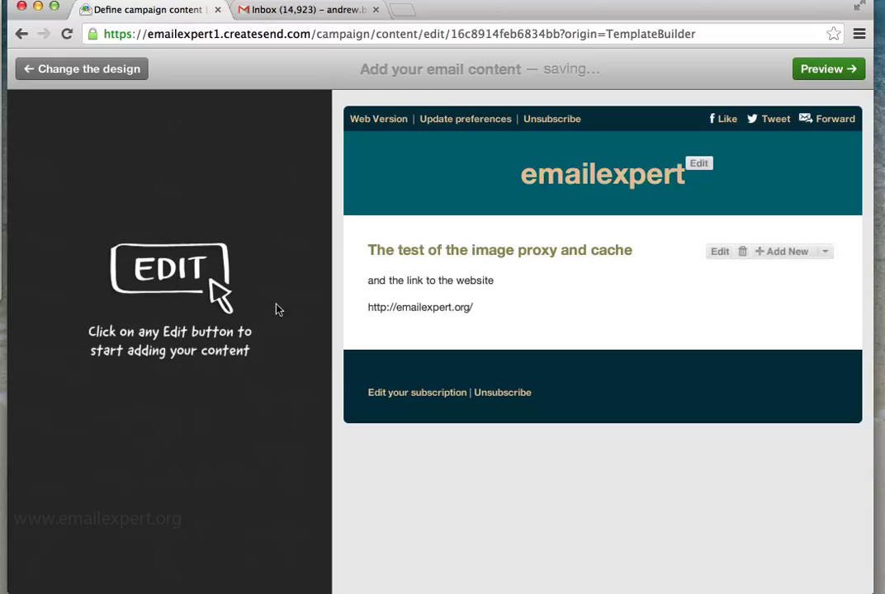
left_click(819, 69)
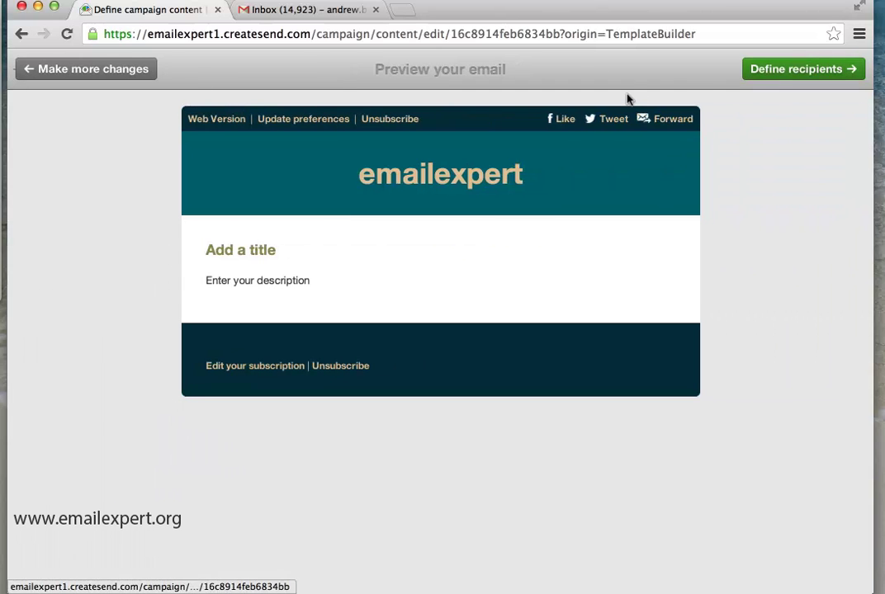
- Return to editing the email content, then preview it once more
left_click(96, 69)
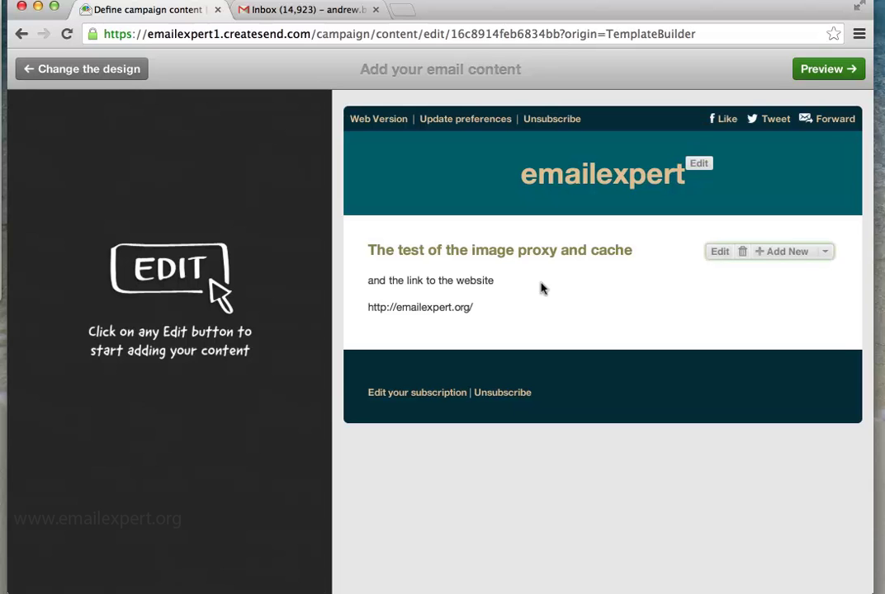
left_click(815, 69)
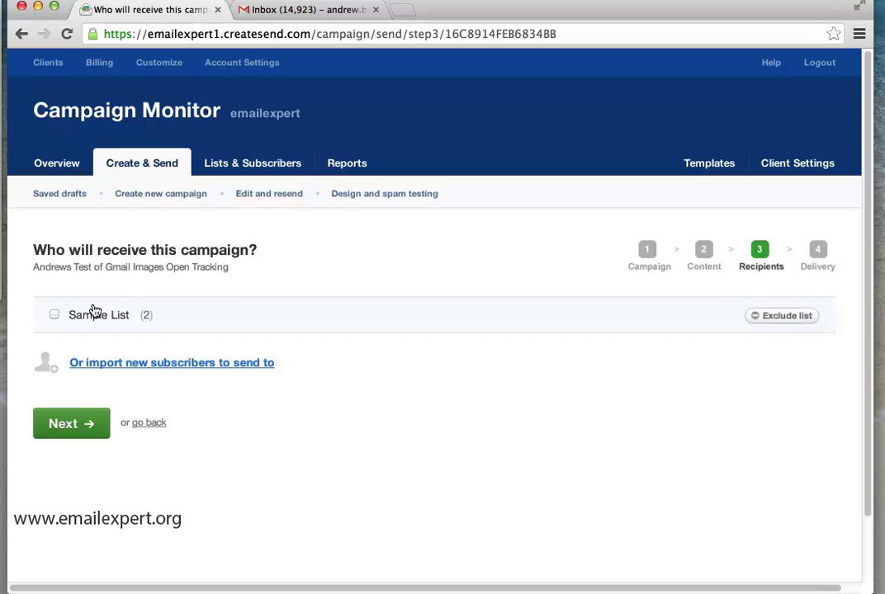
- Pass the snapshot, skip the test send, and deliver the campaign immediately to 2 recipients
left_click(69, 421)
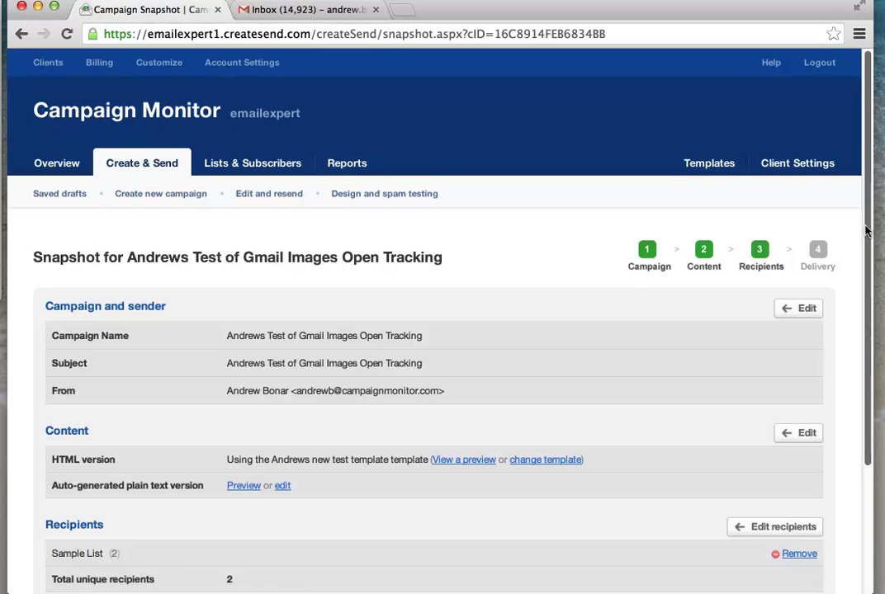
scroll(856, 381, "down", 3)
left_click(114, 478)
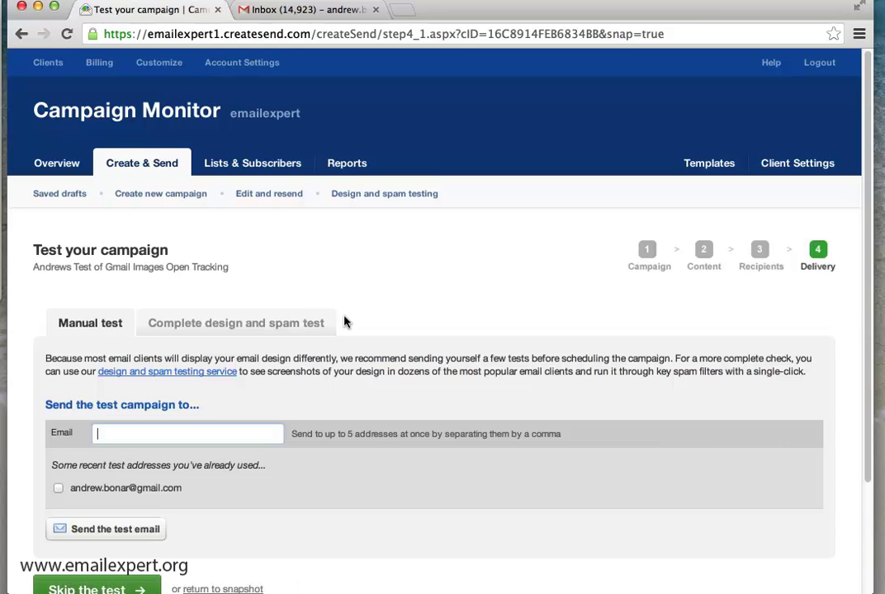
left_click(90, 588)
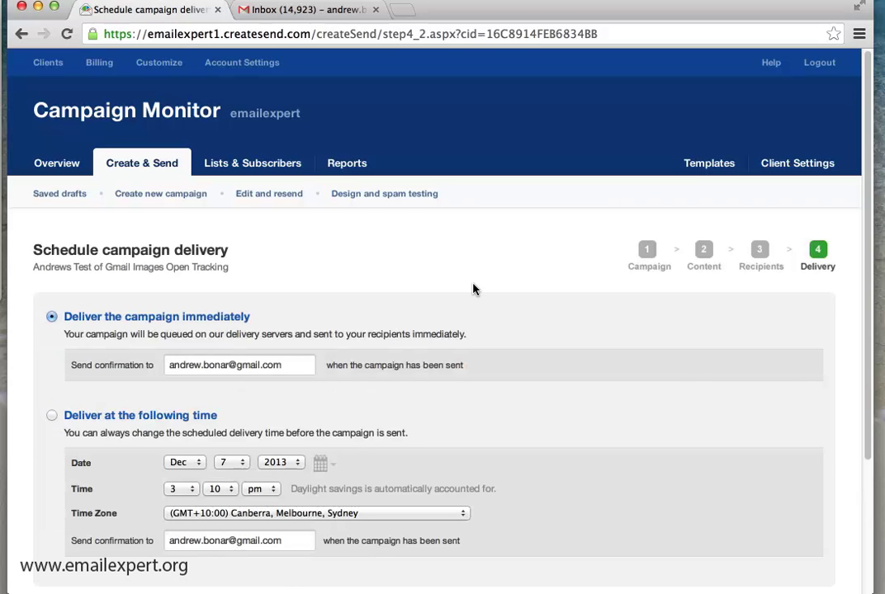
scroll(742, 363, "down", 5)
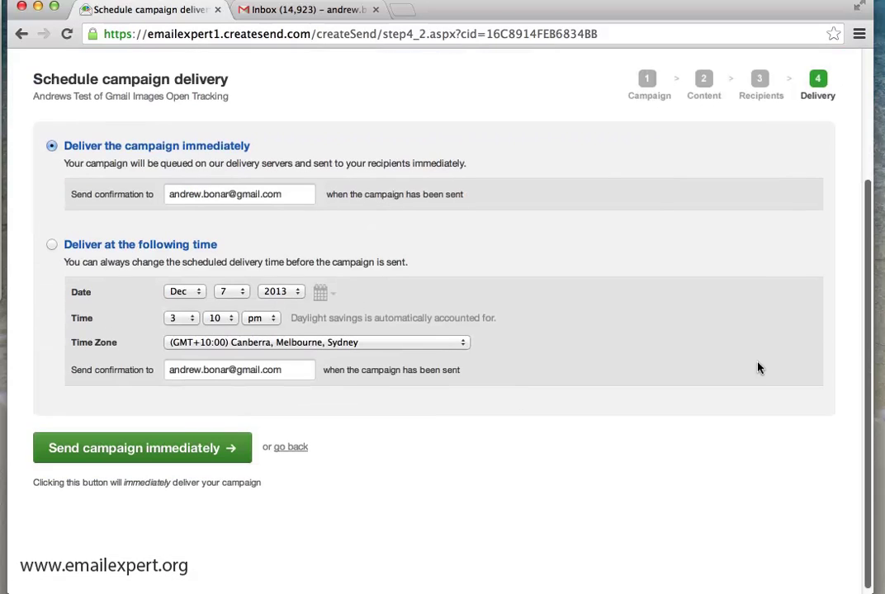
left_click(149, 448)
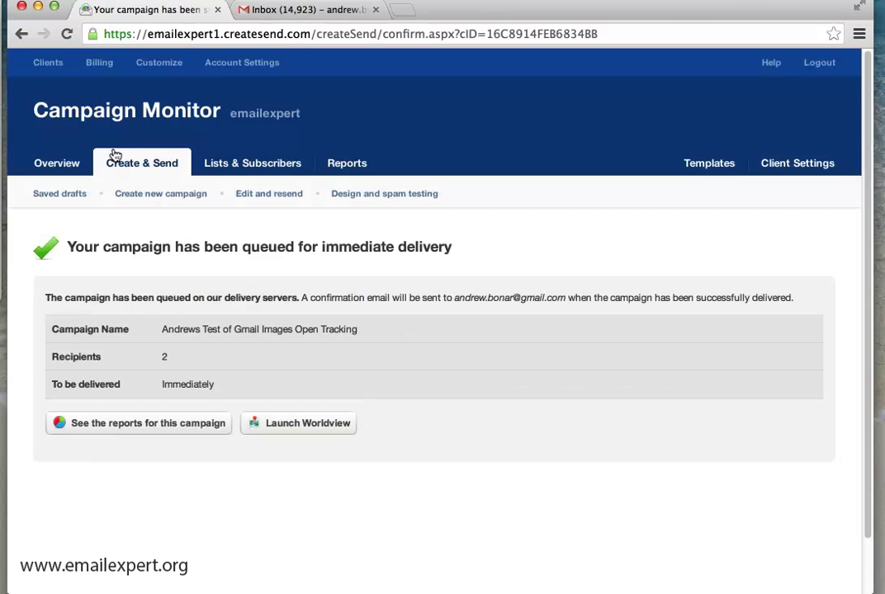
- Open the test campaign's report from Reports, showing 0 opens, and check Gmail for its arrival
left_click(326, 163)
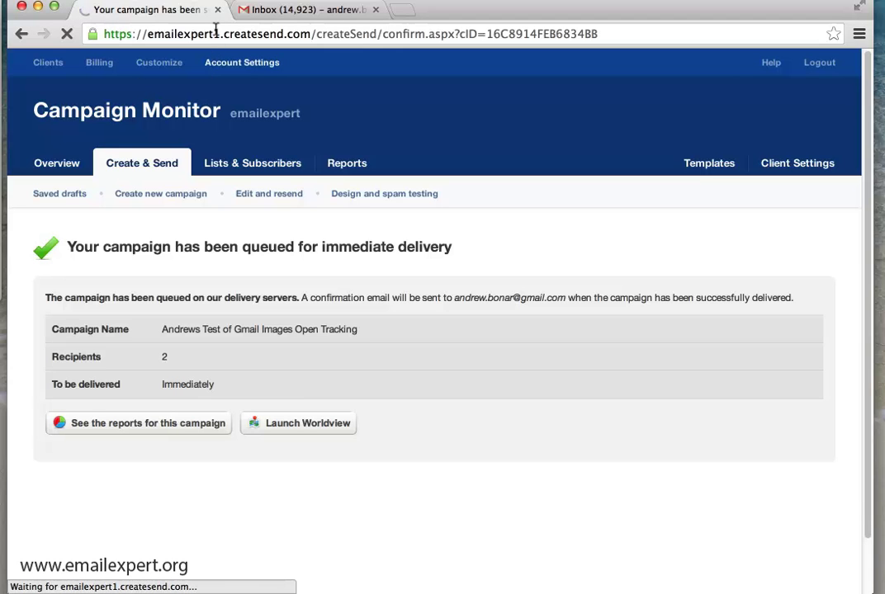
left_click(265, 8)
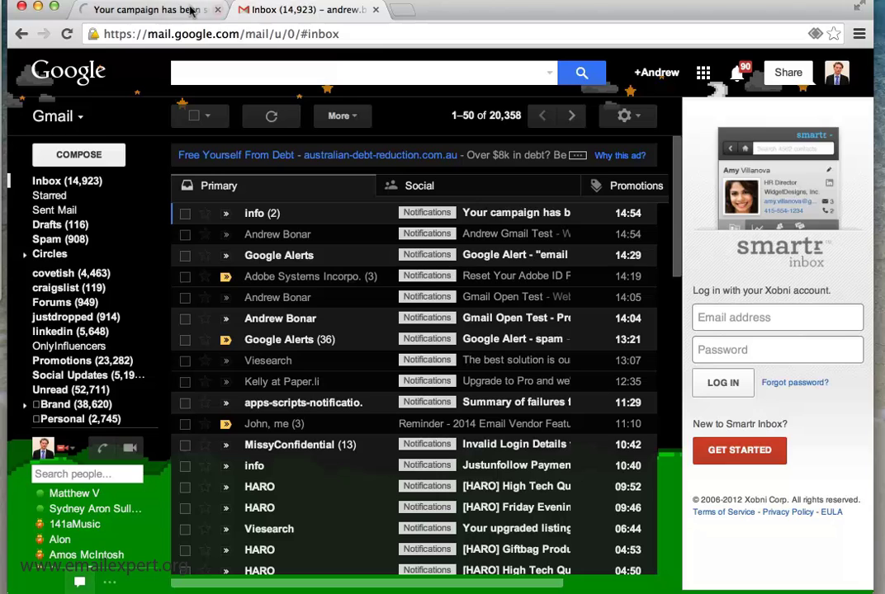
left_click(185, 10)
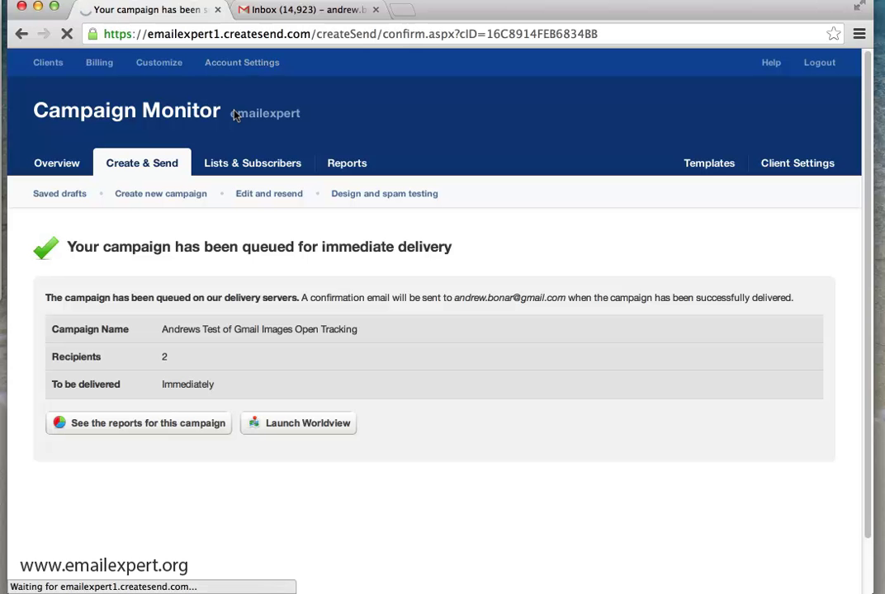
left_click(190, 33)
left_click(336, 159)
left_click(336, 159)
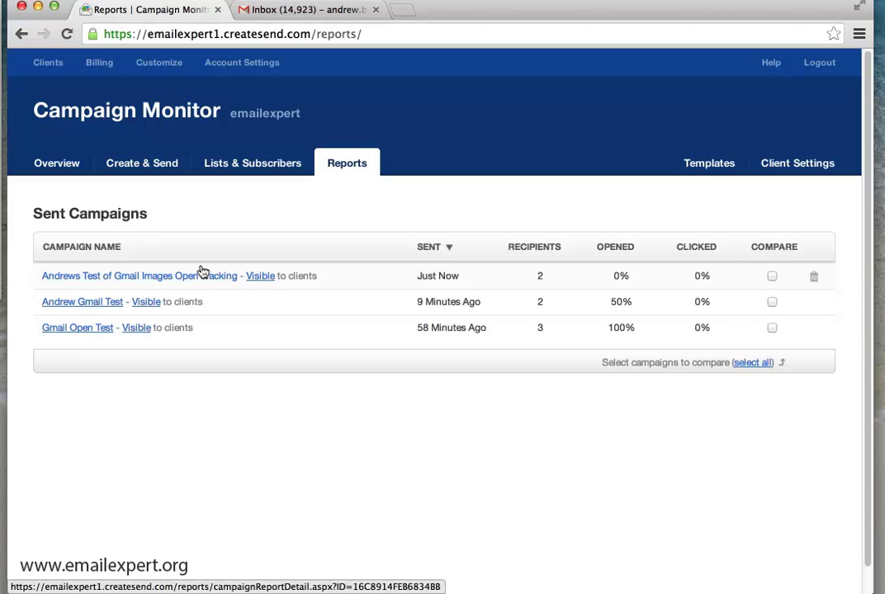
left_click(202, 272)
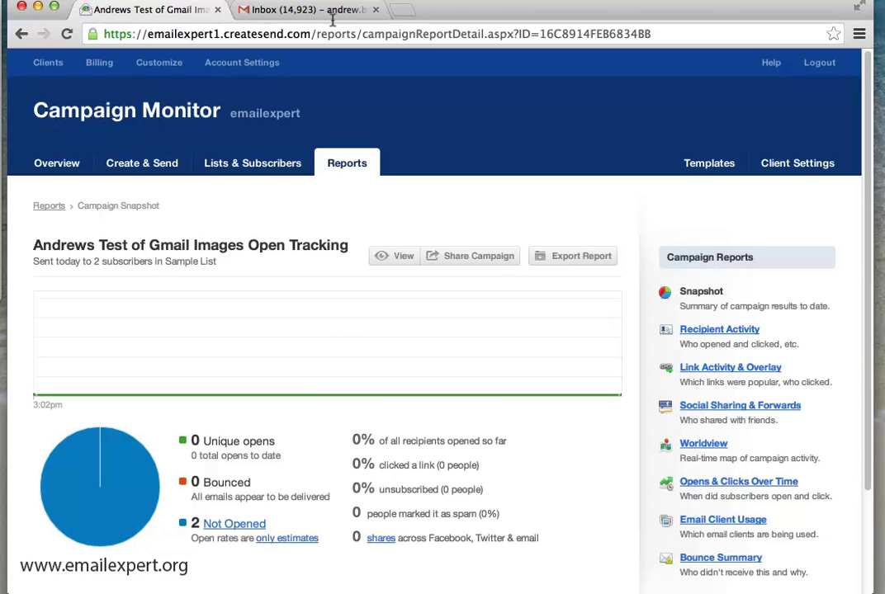
left_click(328, 10)
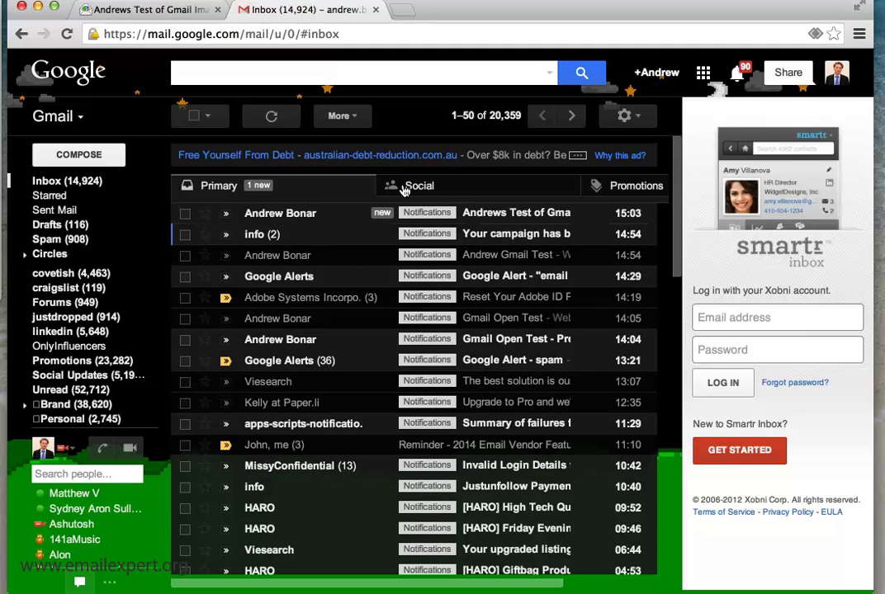
- Open the arrived test email in Gmail's Primary inbox and scroll through its content
left_click(481, 213)
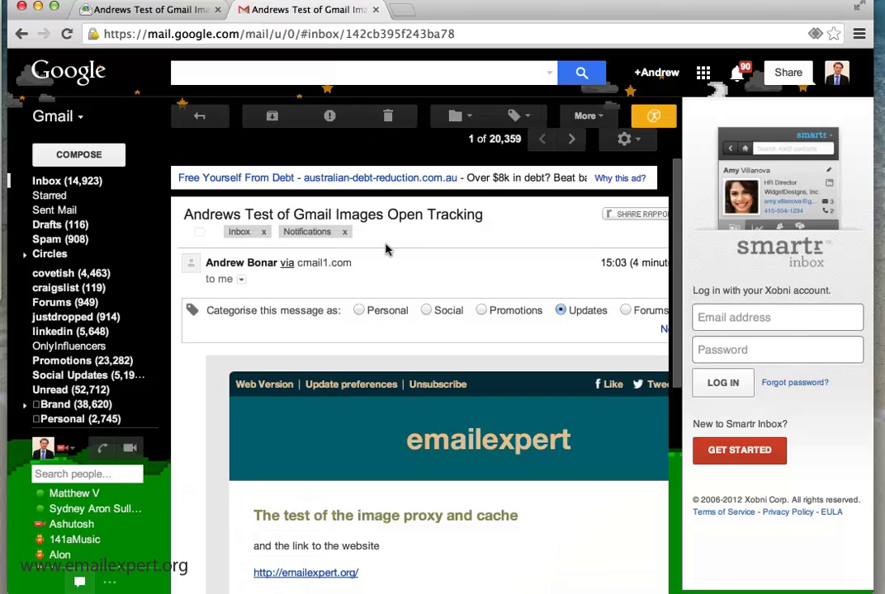
left_click_drag(675, 248, 643, 174)
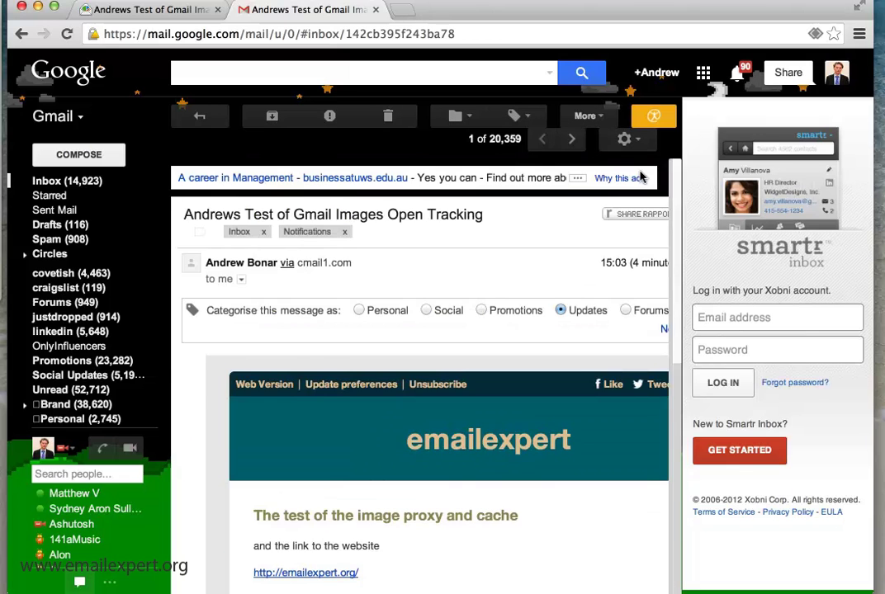
left_click(168, 10)
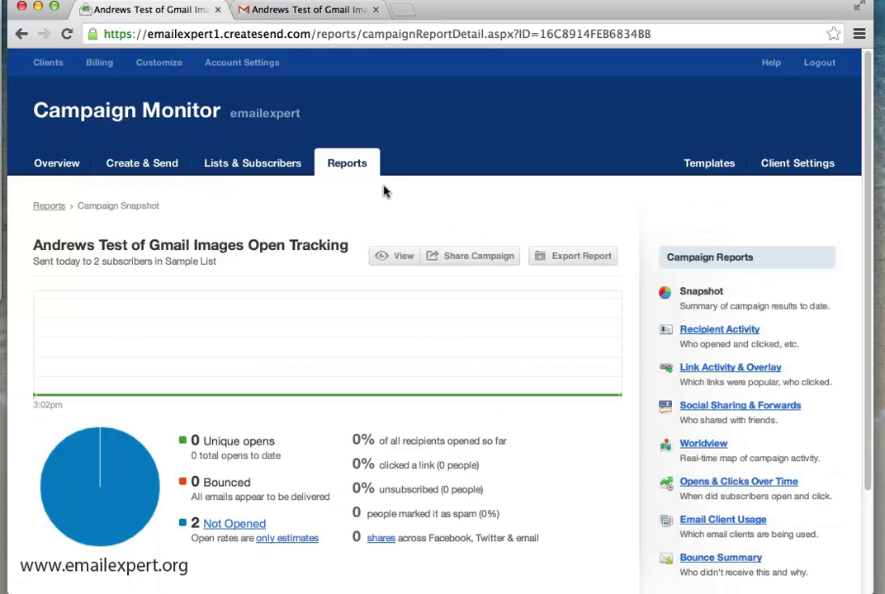
- Show the campaign's 'opened so far' recipients, now 1 open, then close the Gmail tab
left_click(344, 165)
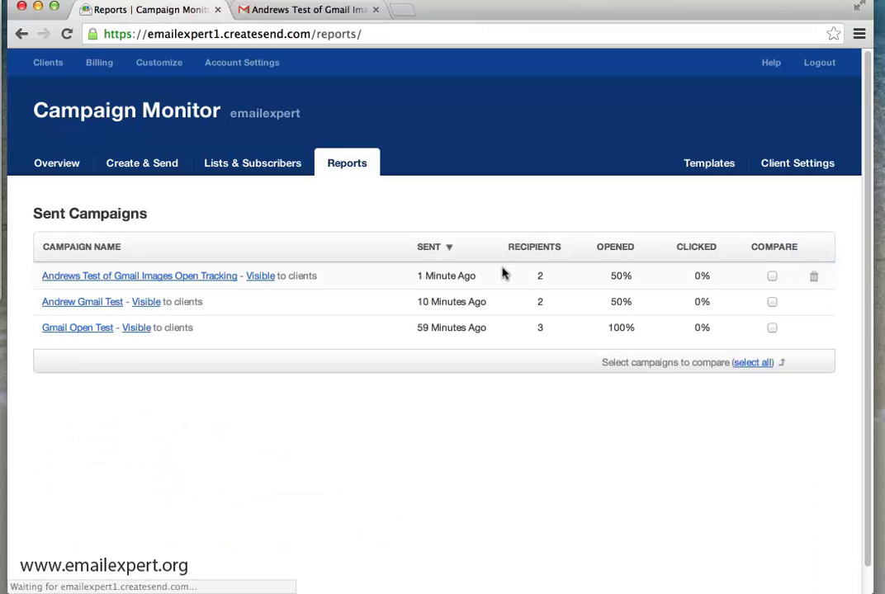
left_click(143, 275)
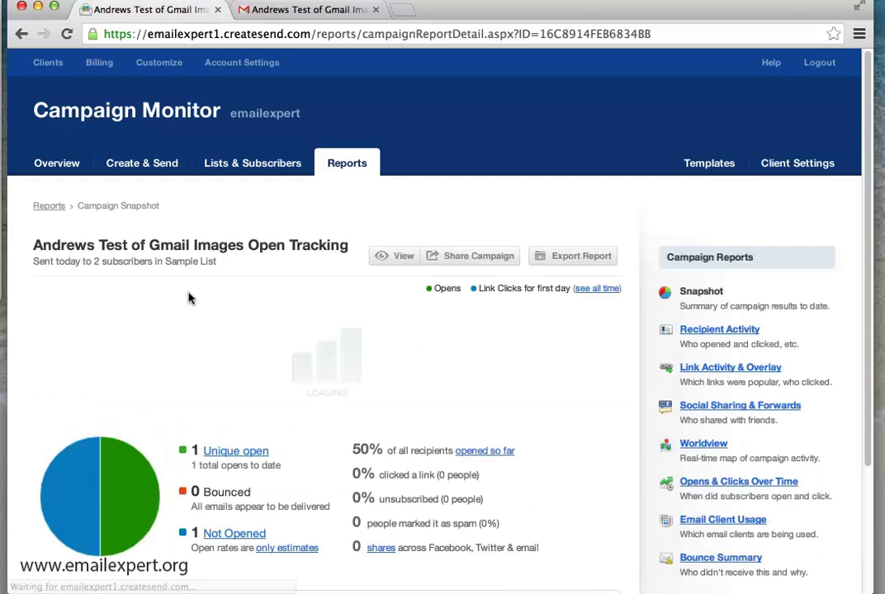
left_click(482, 452)
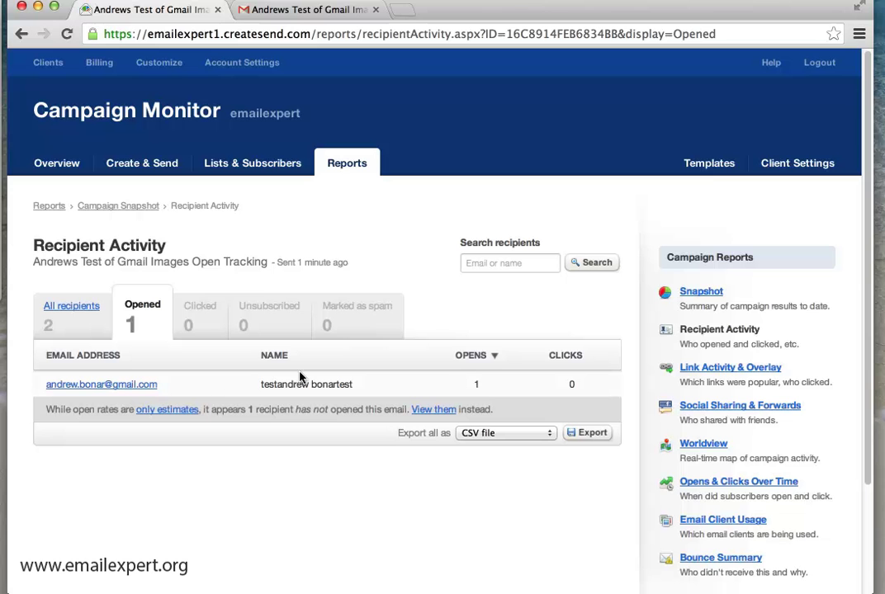
left_click(301, 12)
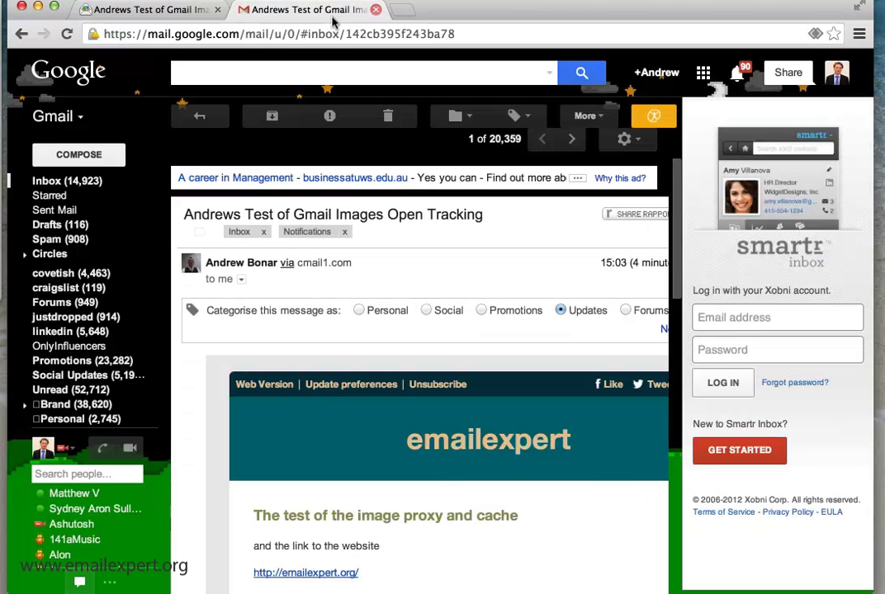
key("super+w")
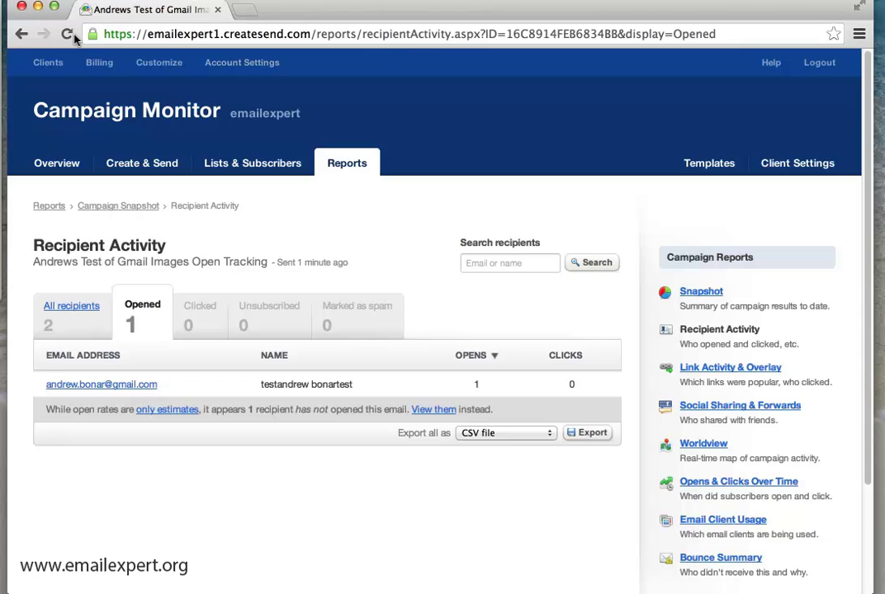
- Open gmail.com in a new Chrome tab to show the inbox
left_click(243, 11)
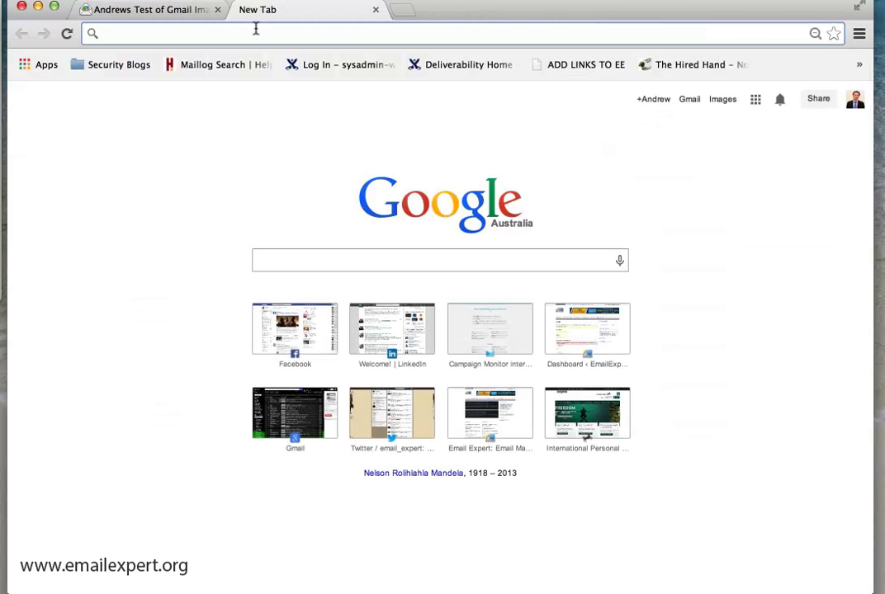
type("gmail.com")
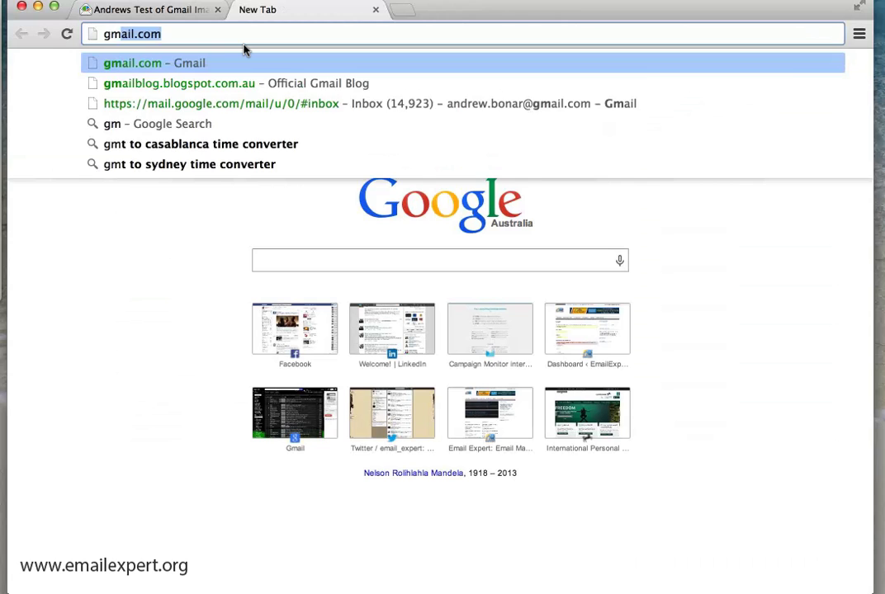
key("Return")
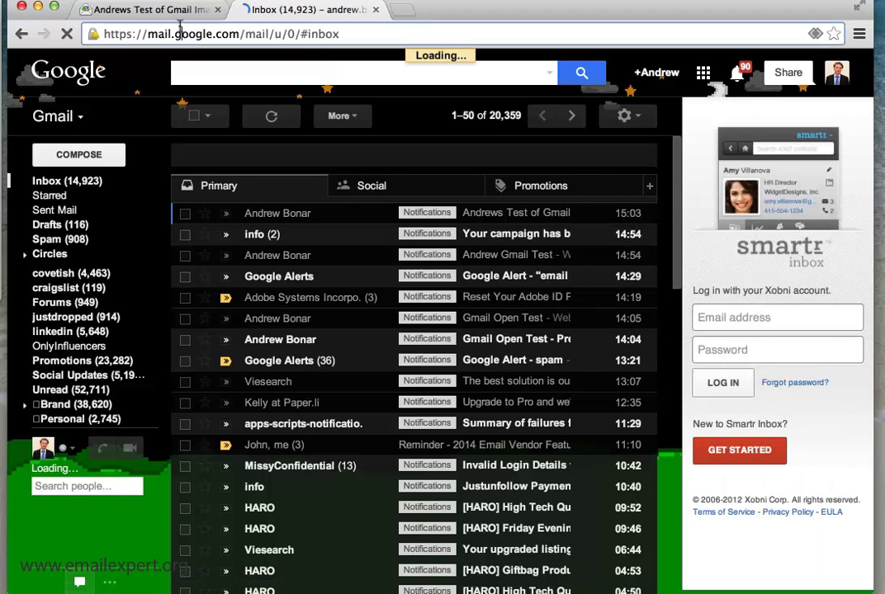
- Alternate between the test email and the Recipient Activity report, reloading it until it shows 2 opens
left_click(177, 33)
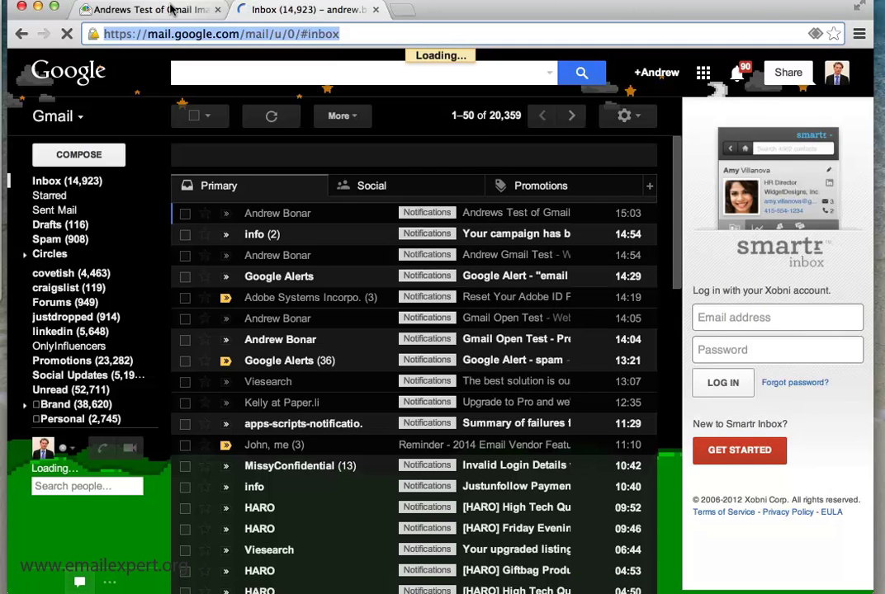
left_click(171, 9)
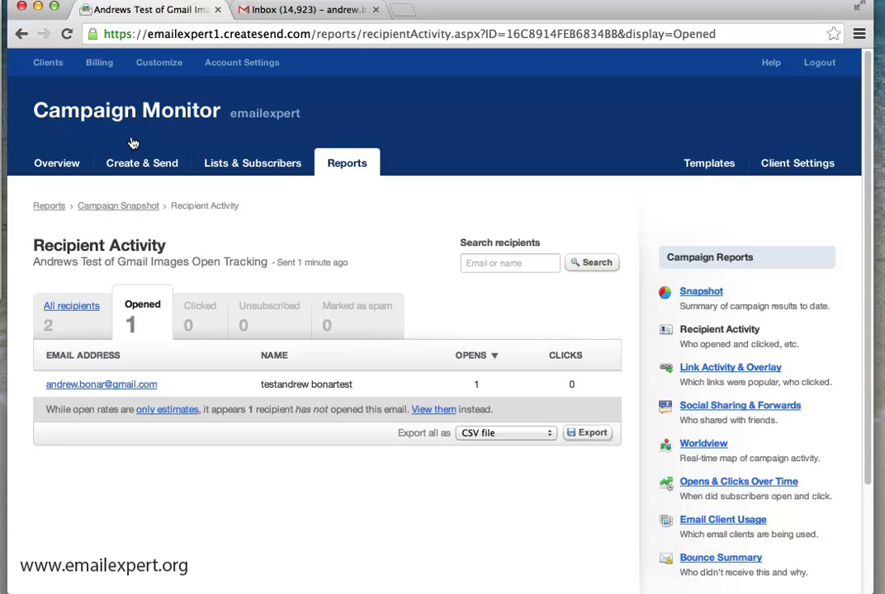
left_click(66, 33)
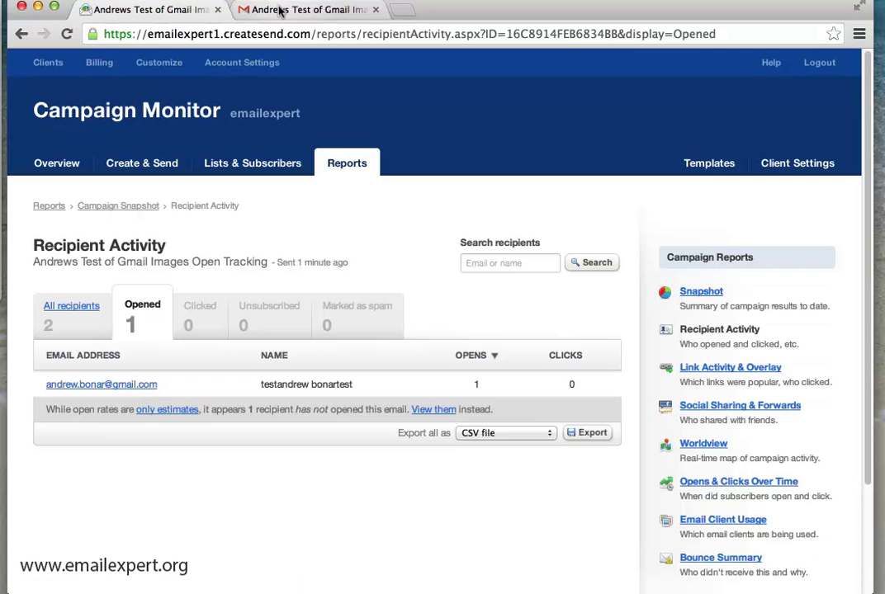
left_click(279, 10)
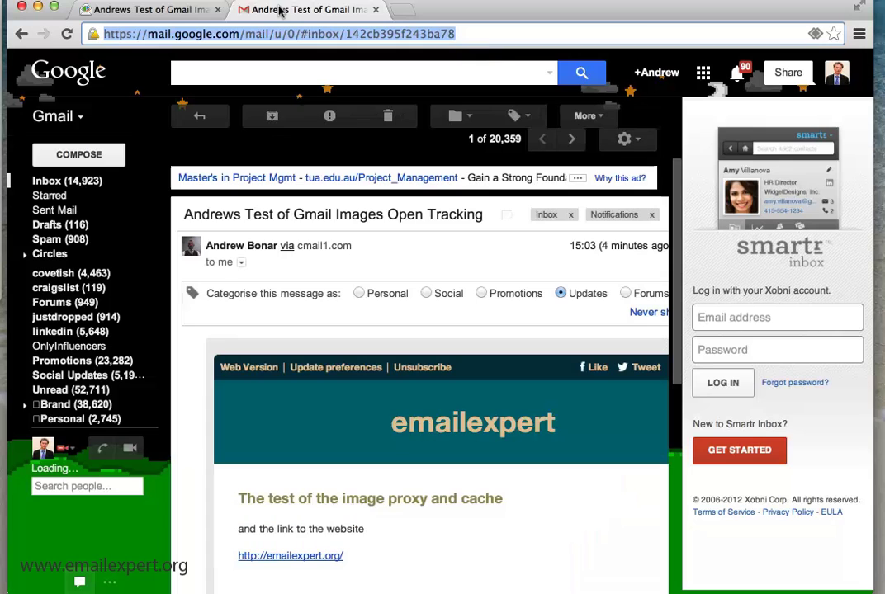
left_click(164, 10)
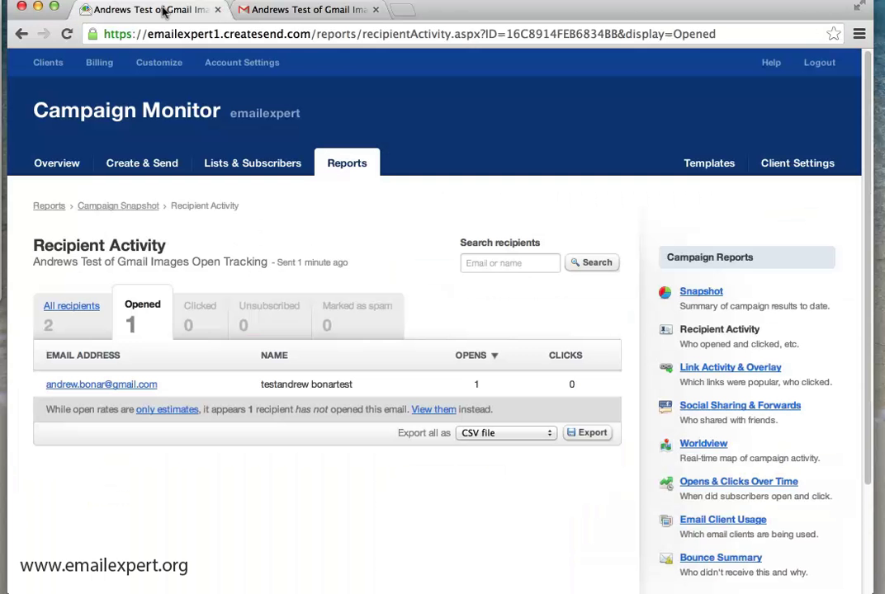
left_click(67, 33)
- Open the recipient's 2-open snapshot, then the second Gmail account's inbox at mail/u/2
left_click(114, 382)
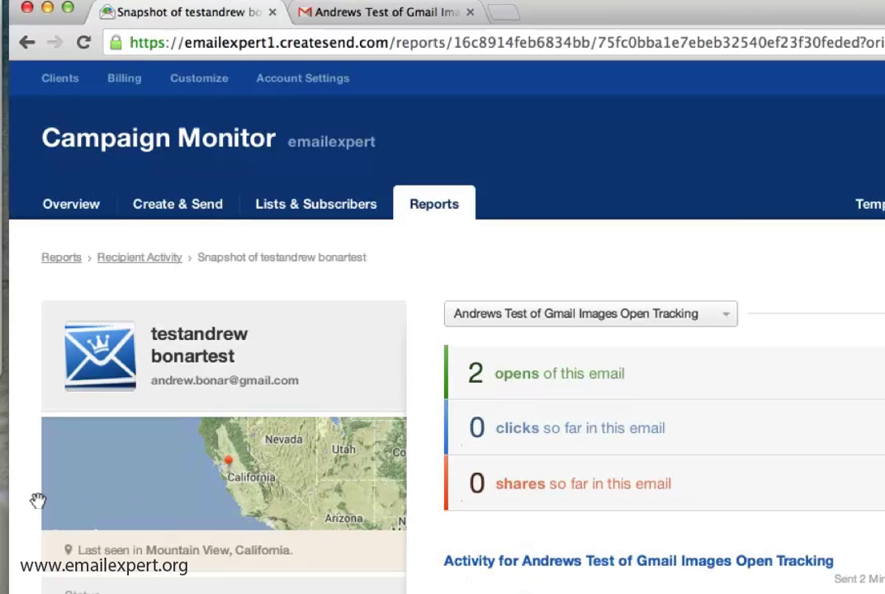
left_click(324, 13)
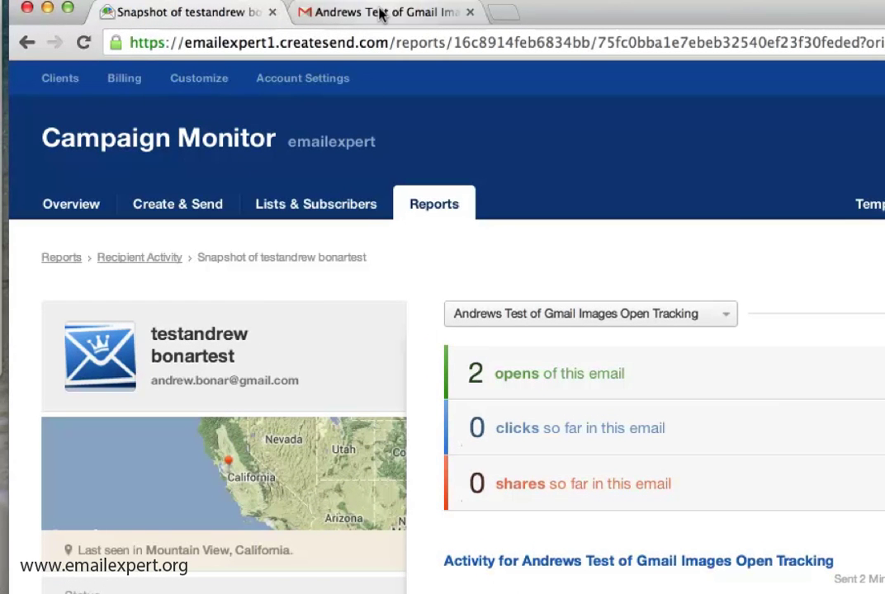
left_click(881, 91)
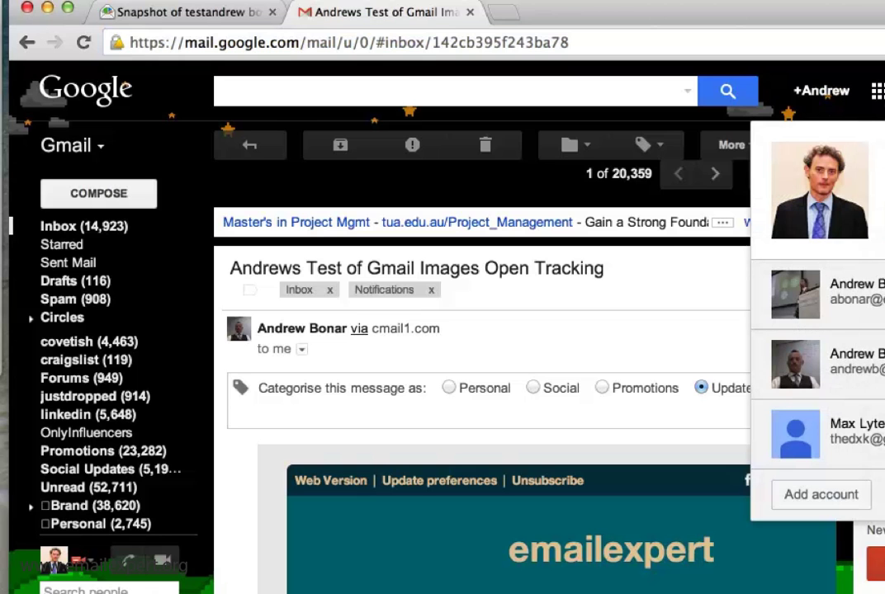
left_click(858, 363)
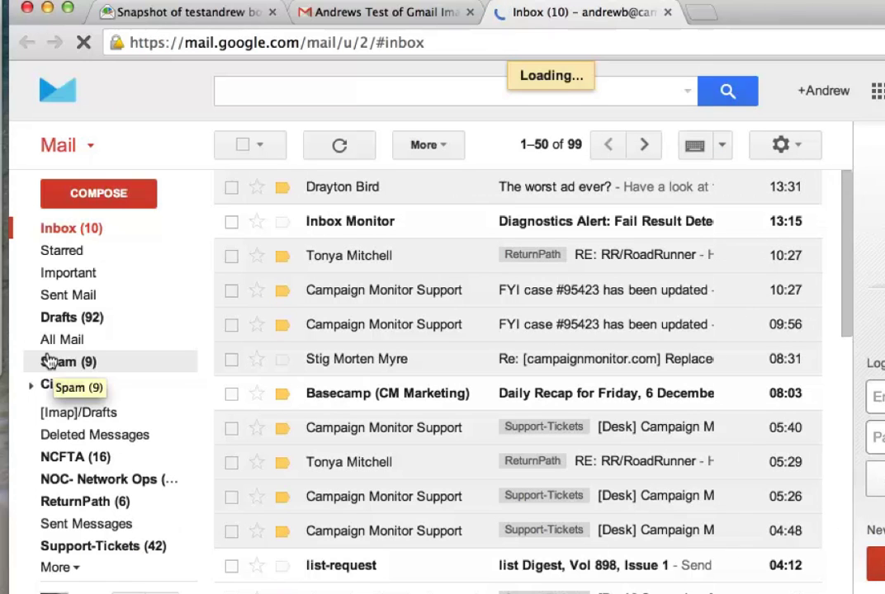
- Return to the first Gmail account's inbox list in the test-email tab
left_click(419, 12)
left_click(523, 15)
mouse_move(72, 341)
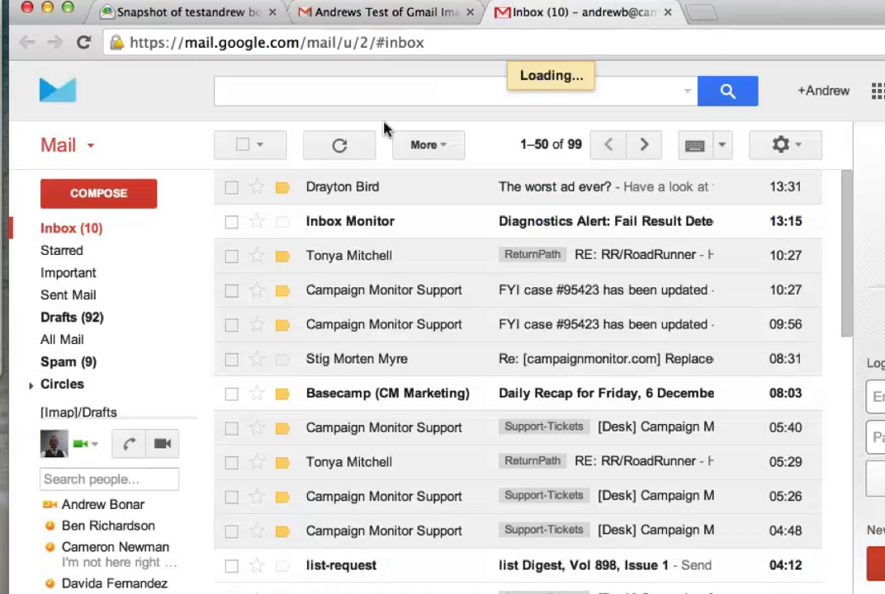
left_click(420, 8)
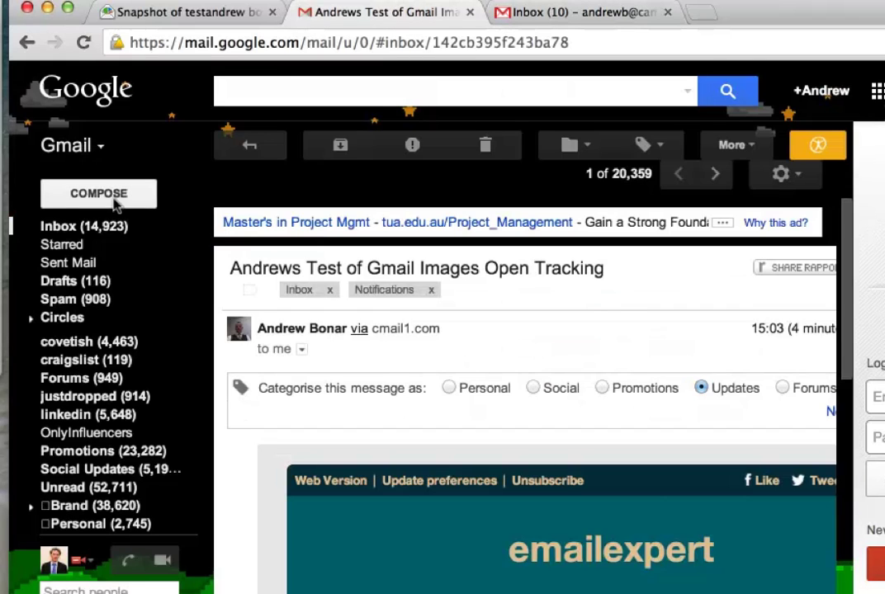
left_click(88, 225)
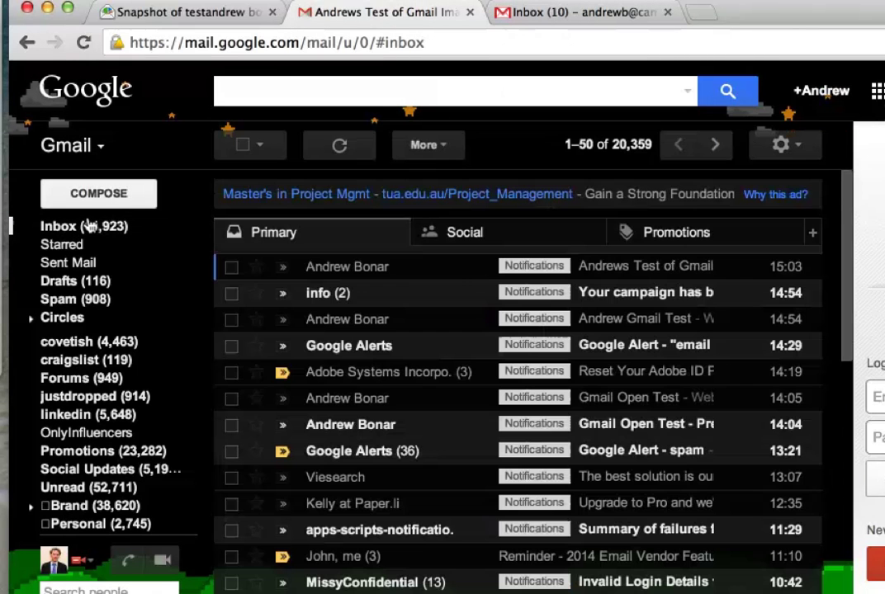
- Open the Andrews Test email and reload the recipient snapshot, now at 3 opens
left_click(416, 268)
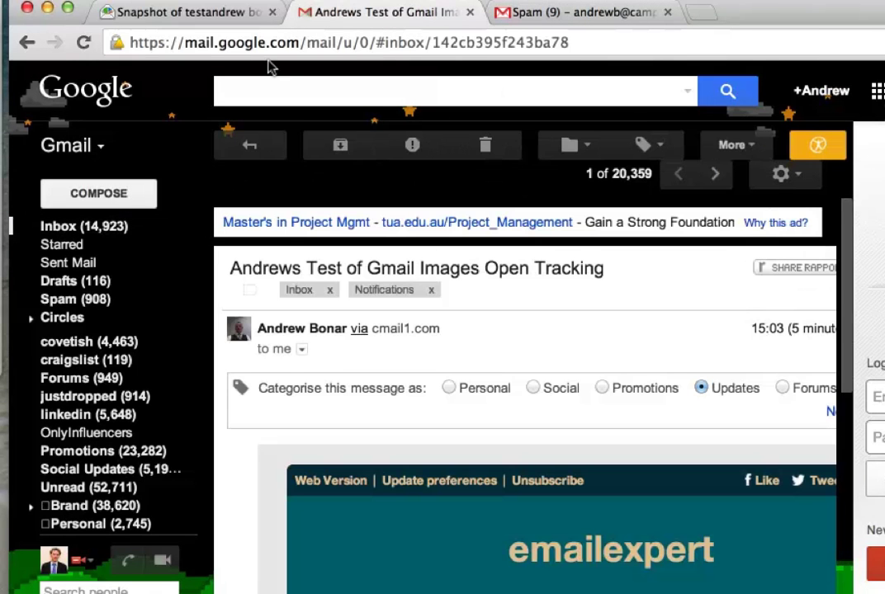
left_click(212, 14)
left_click(83, 43)
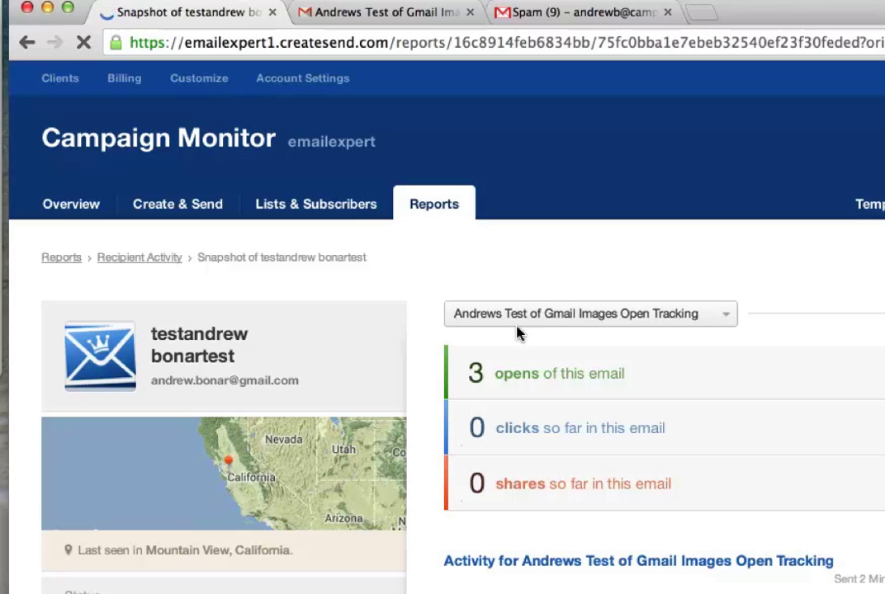
- Reload the test email and the recipient report alternately to register and check new opens
left_click(397, 13)
left_click(81, 40)
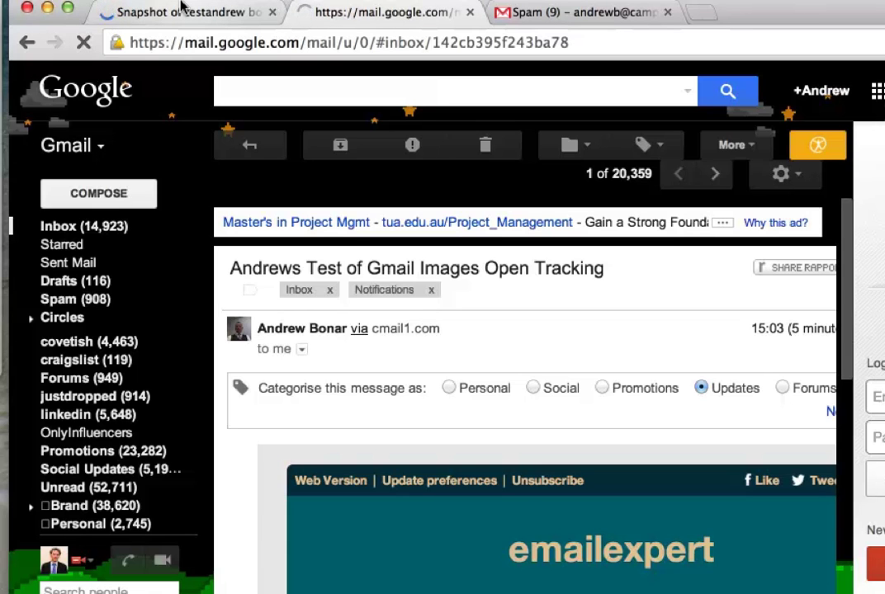
left_click(180, 10)
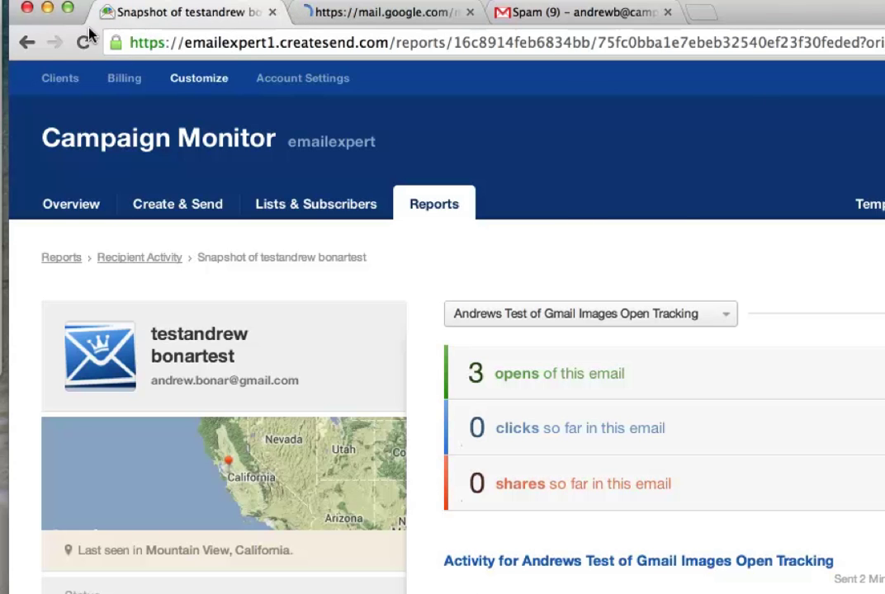
left_click(81, 40)
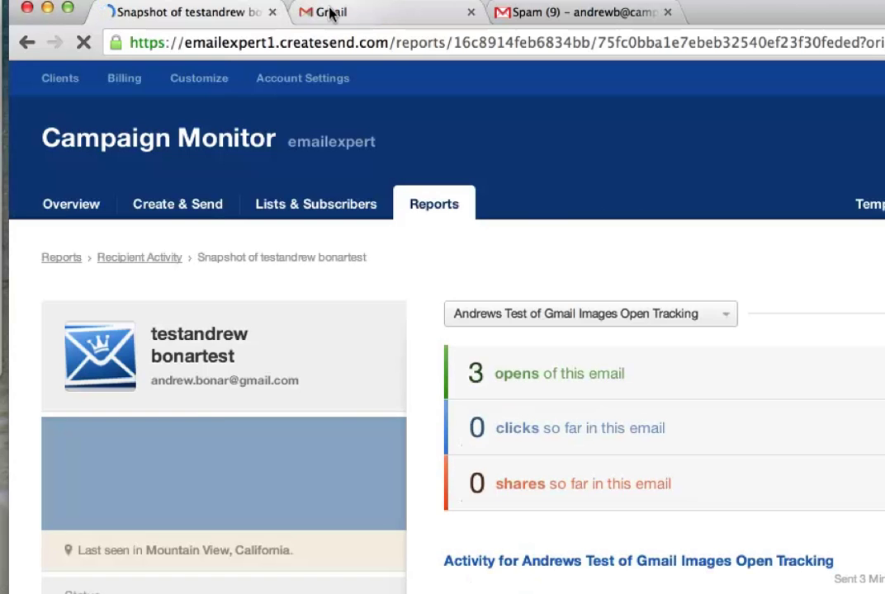
left_click(329, 13)
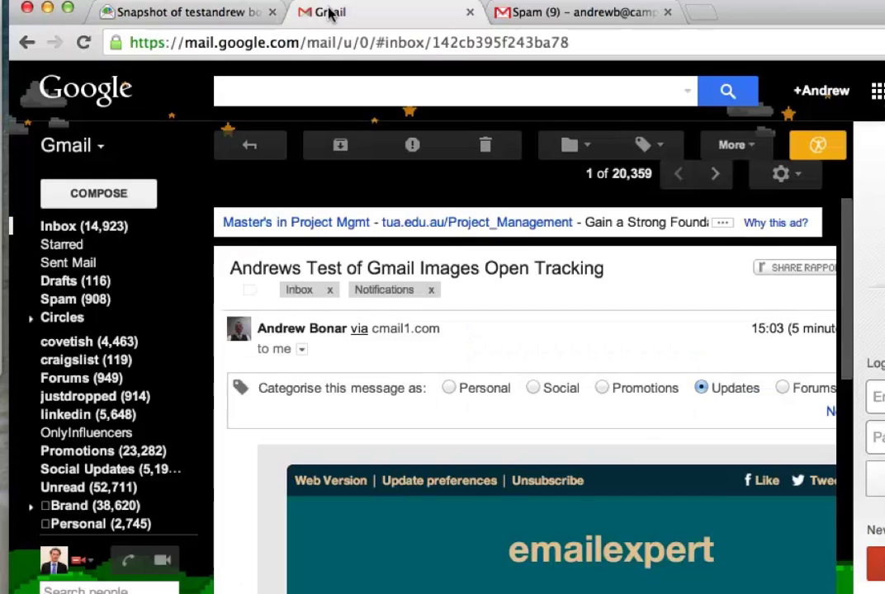
left_click(82, 42)
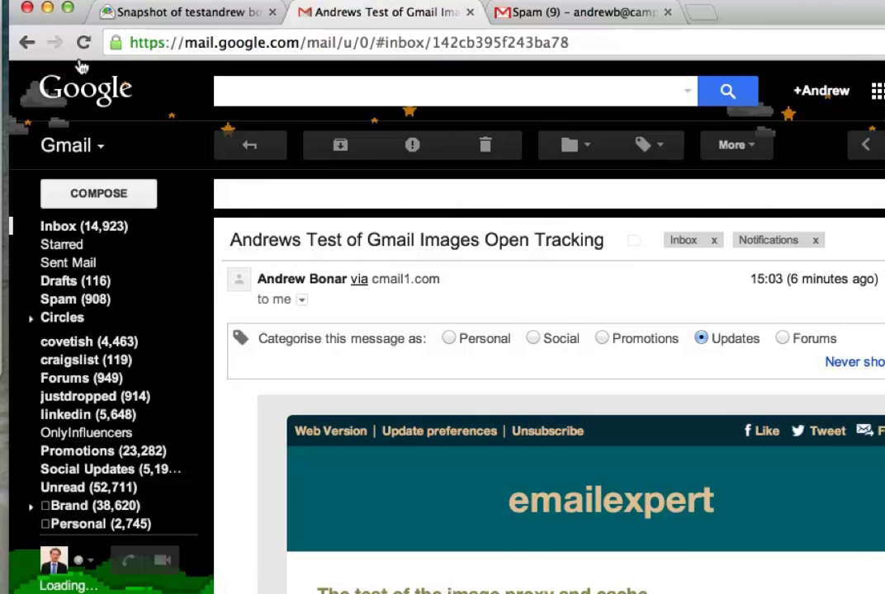
left_click(173, 12)
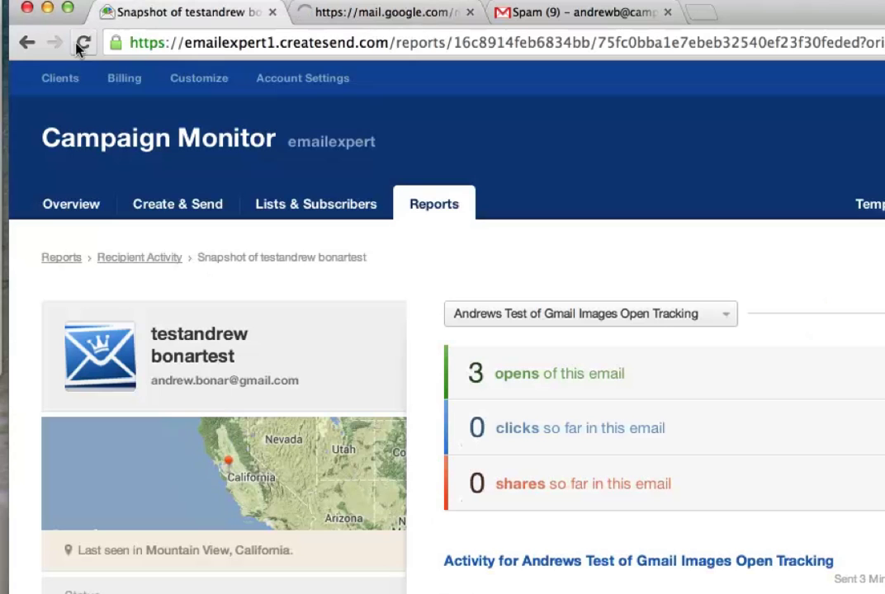
left_click(81, 42)
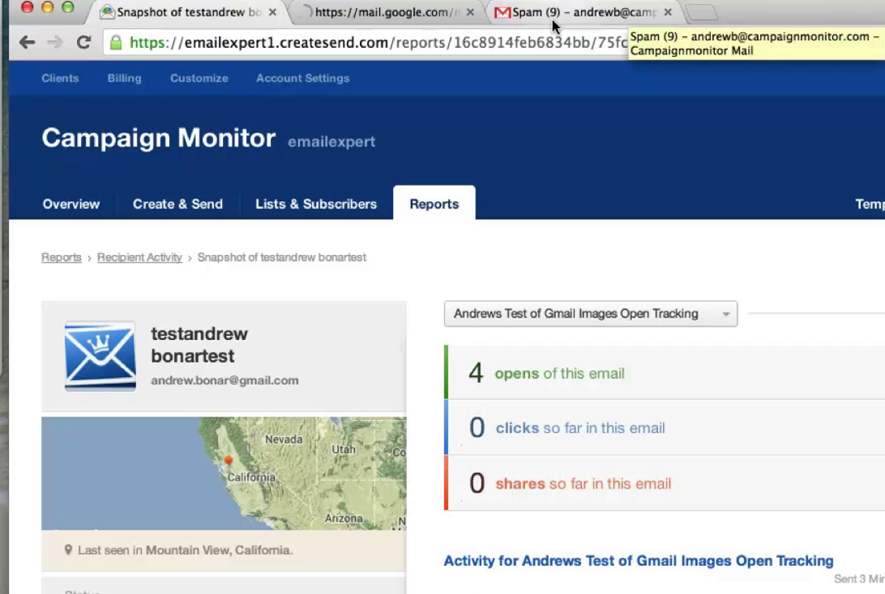
left_click(84, 42)
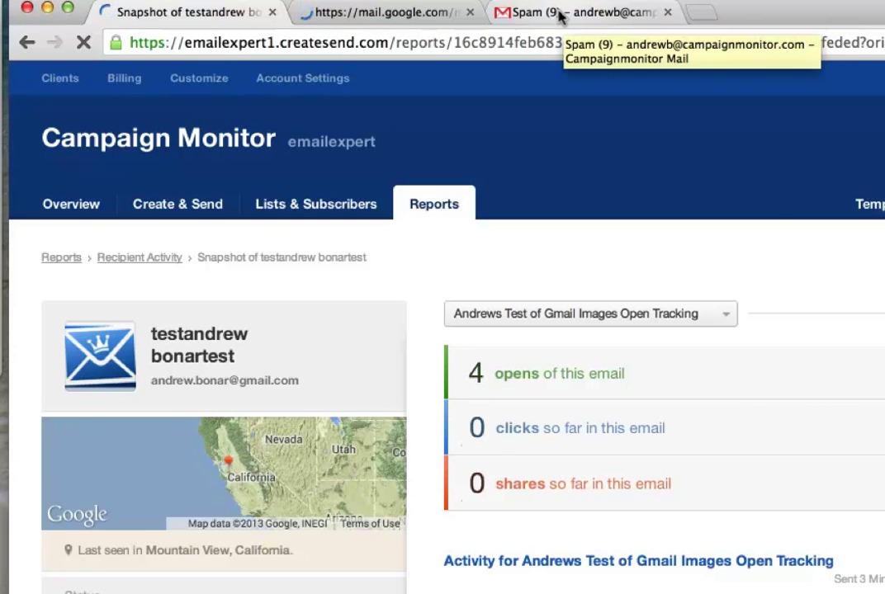
- Check the second account's inbox, then return to the test email tab
left_click(559, 15)
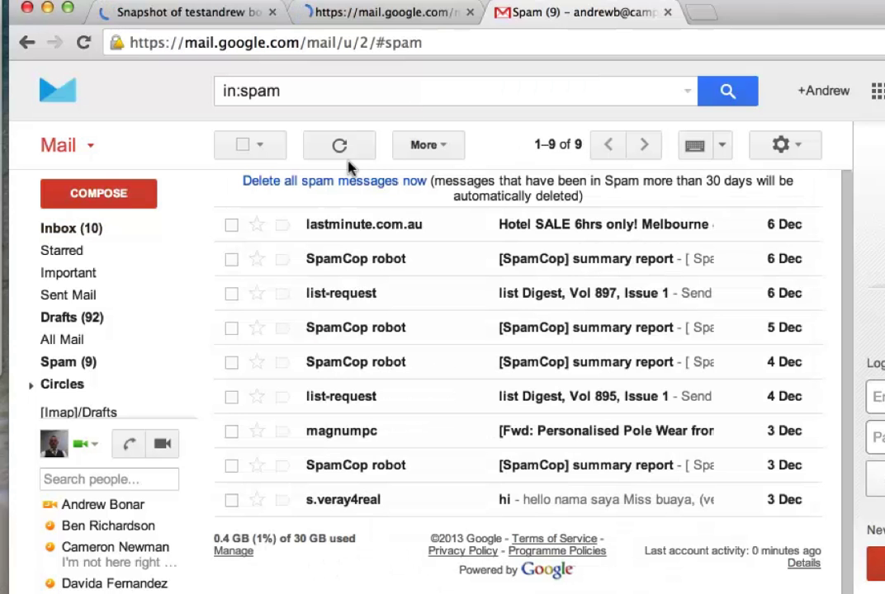
left_click(86, 228)
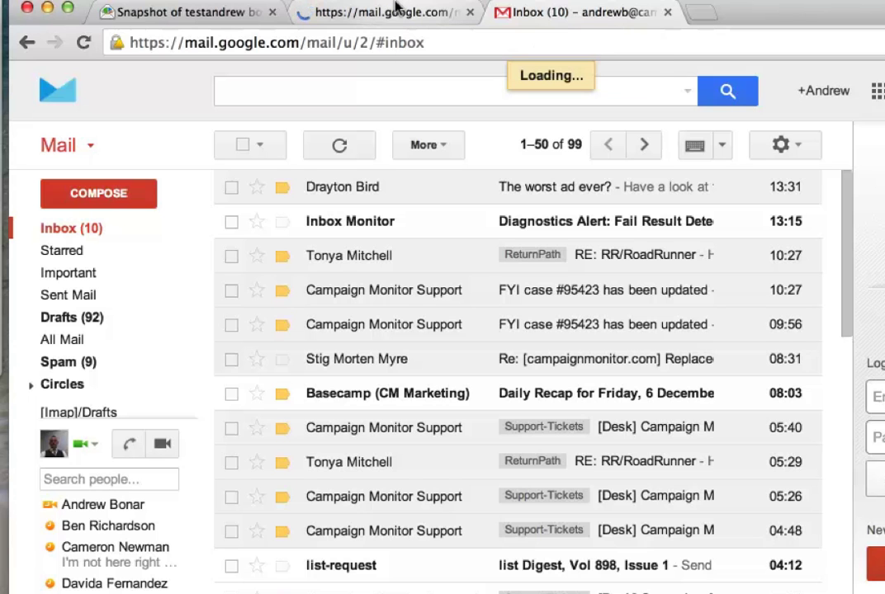
left_click(394, 10)
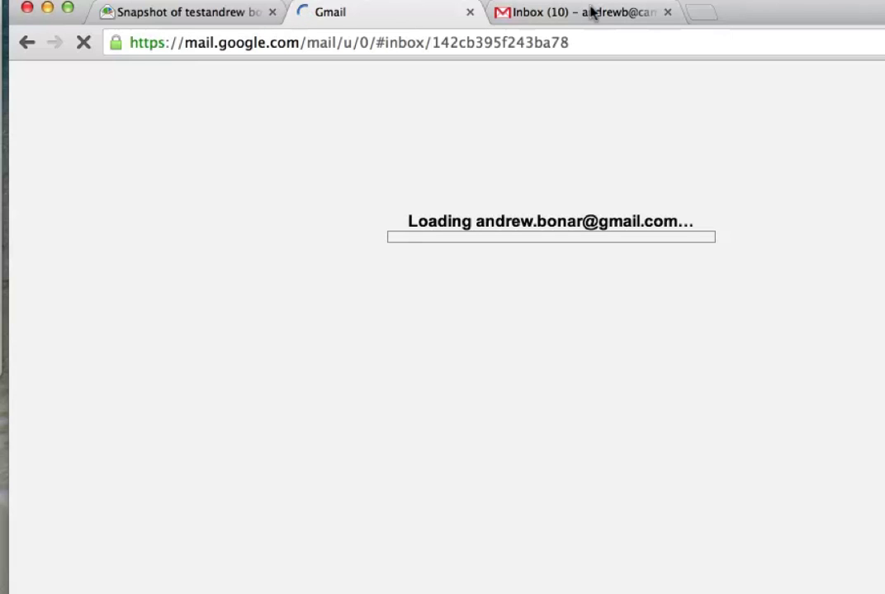
- Close the second account's mailbox and reload the recipient report, now showing 4 opens
left_click(665, 13)
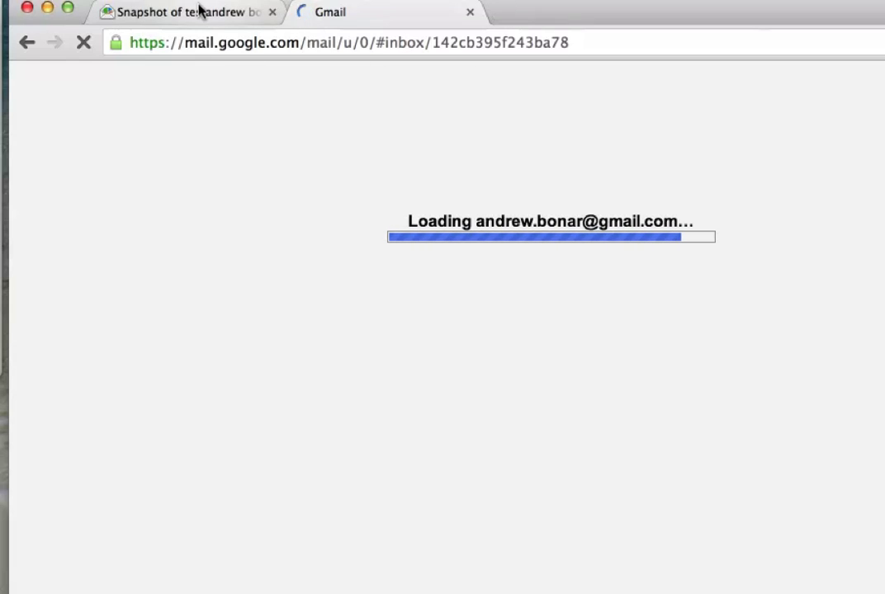
left_click(198, 14)
left_click(83, 41)
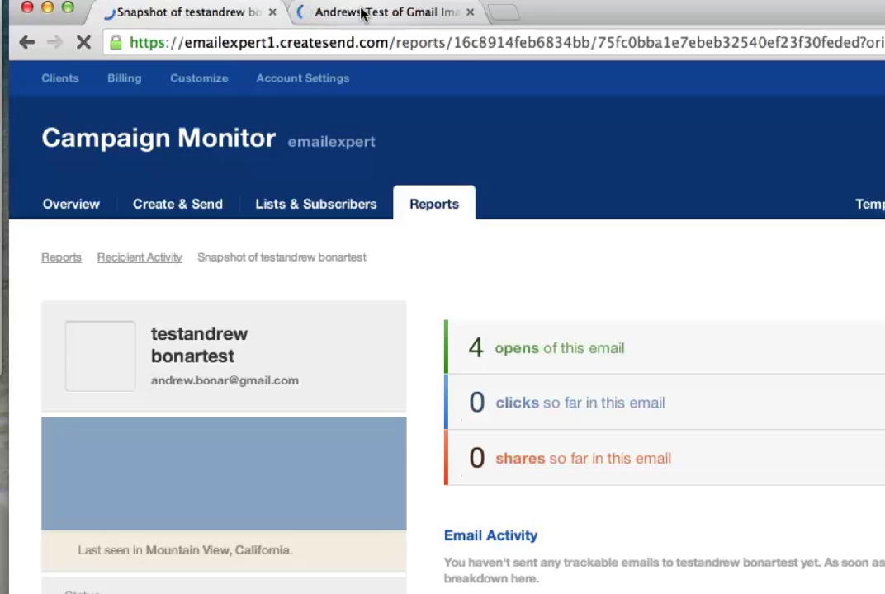
- Launch another Google account's mailbox (mail/u/1) and close the test email tab
left_click(362, 13)
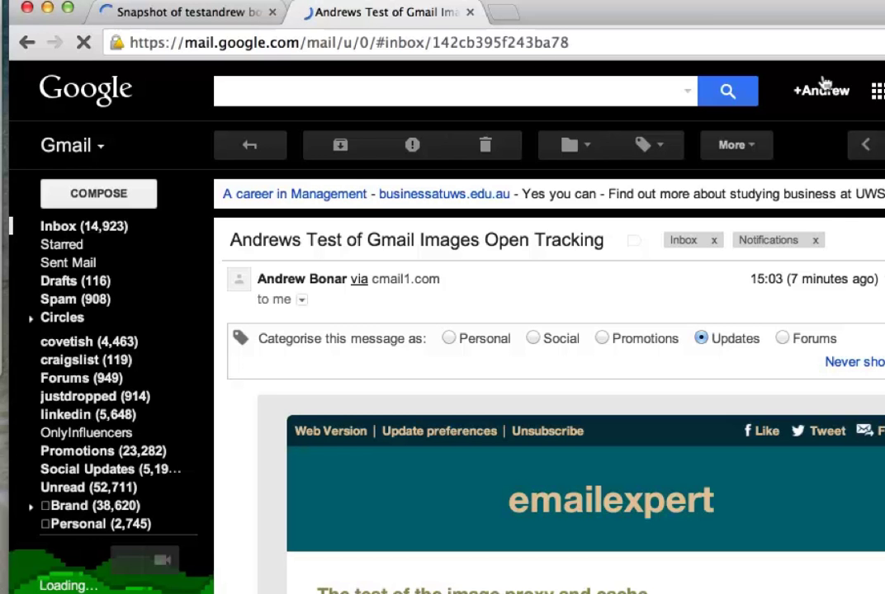
left_click(882, 91)
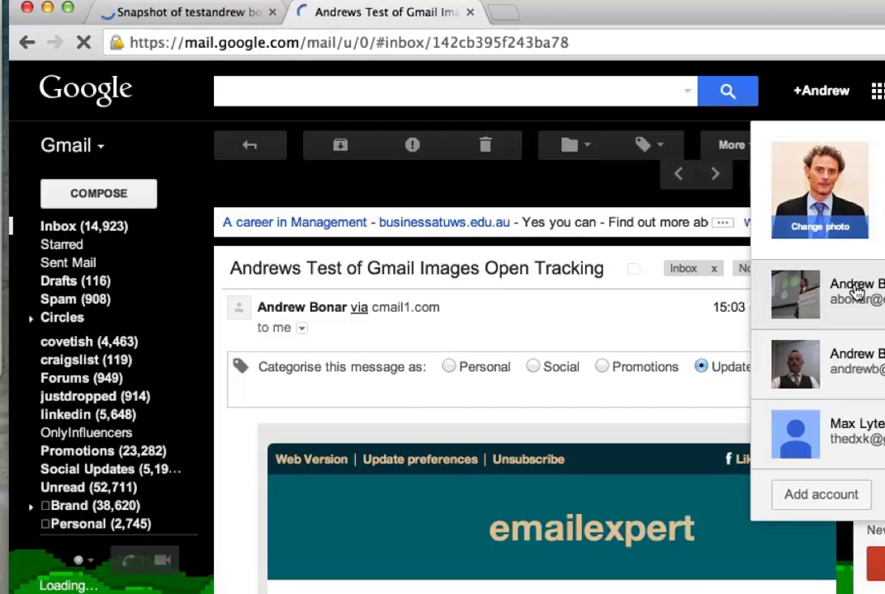
left_click(880, 291)
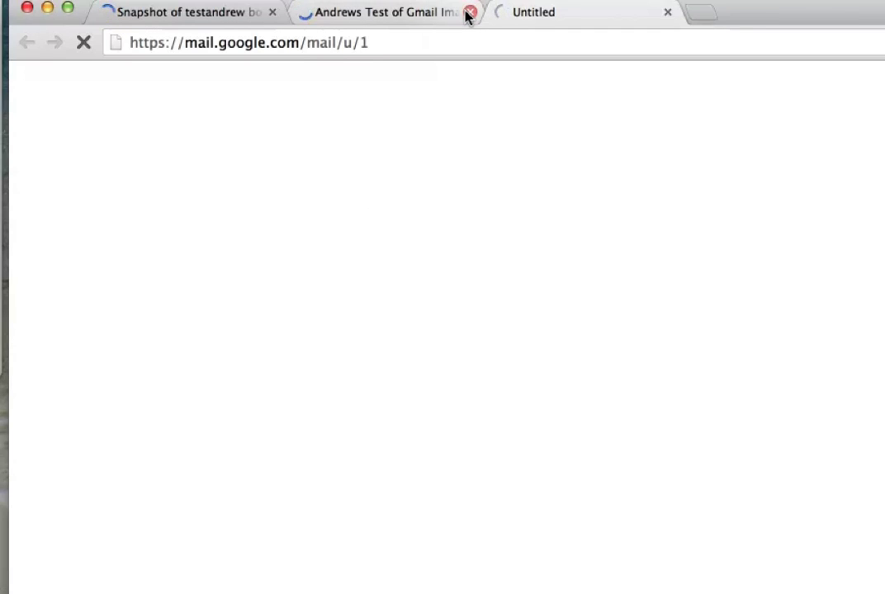
left_click(468, 15)
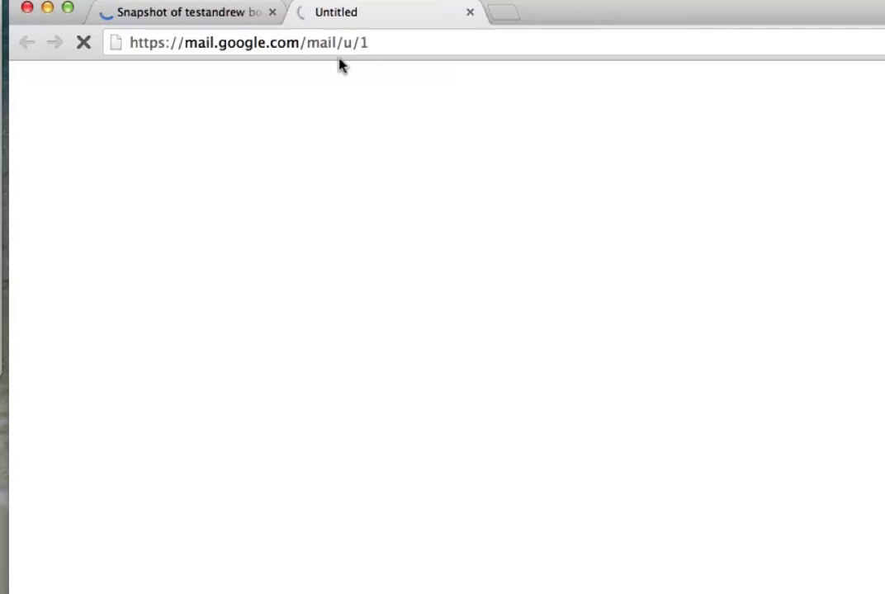
left_click(200, 15)
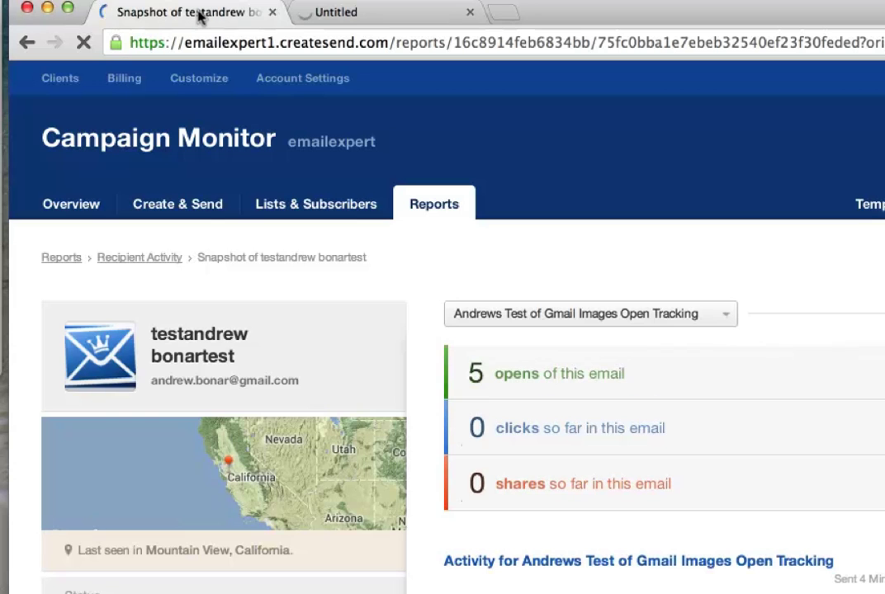
- Open the Andrews Test of Gmail Images Open Tracking report from Reports: 1 unique, 5 total opens
left_click(374, 17)
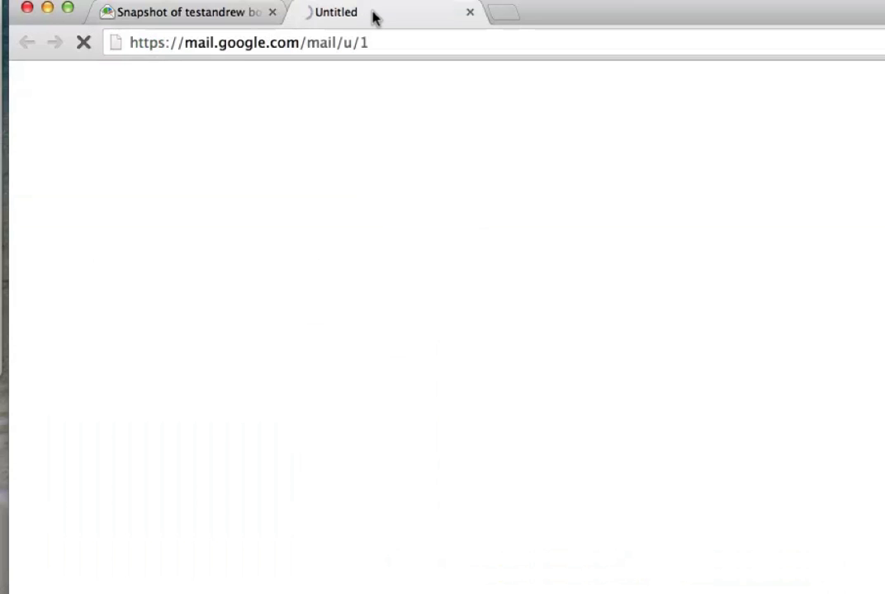
left_click(212, 9)
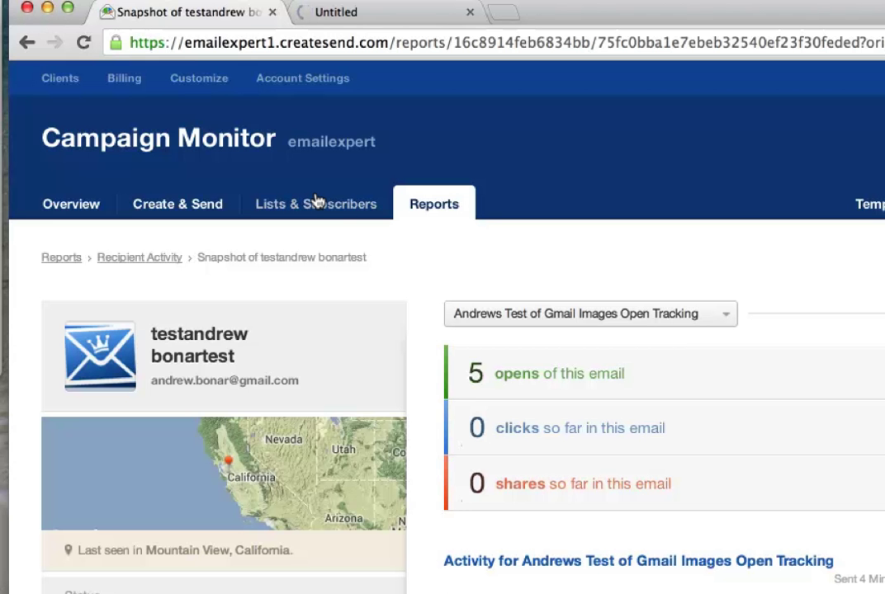
left_click(419, 200)
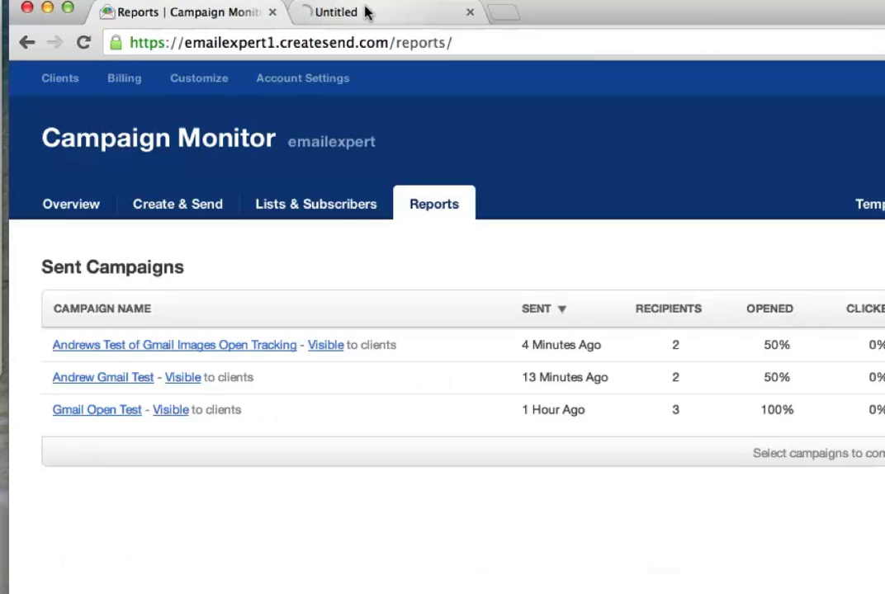
left_click(366, 10)
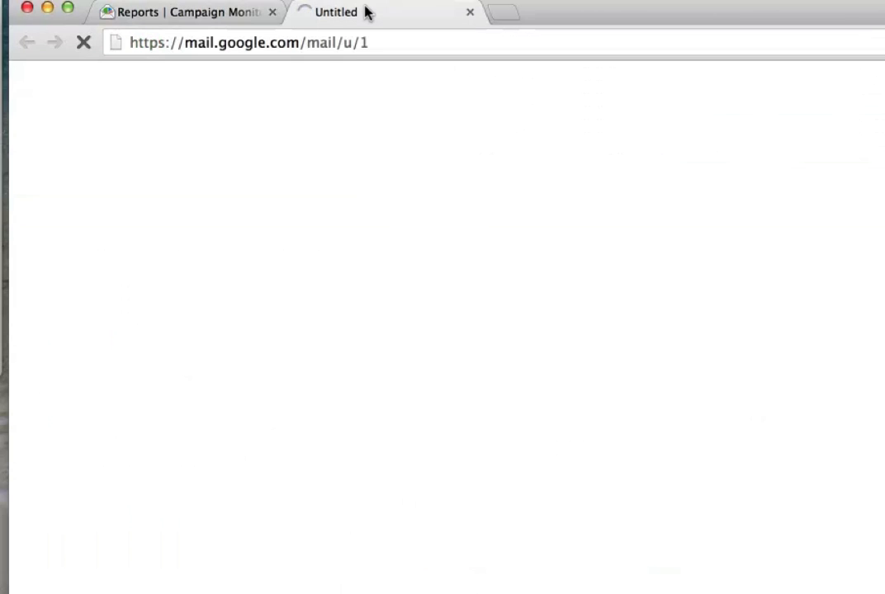
left_click(205, 14)
left_click(91, 342)
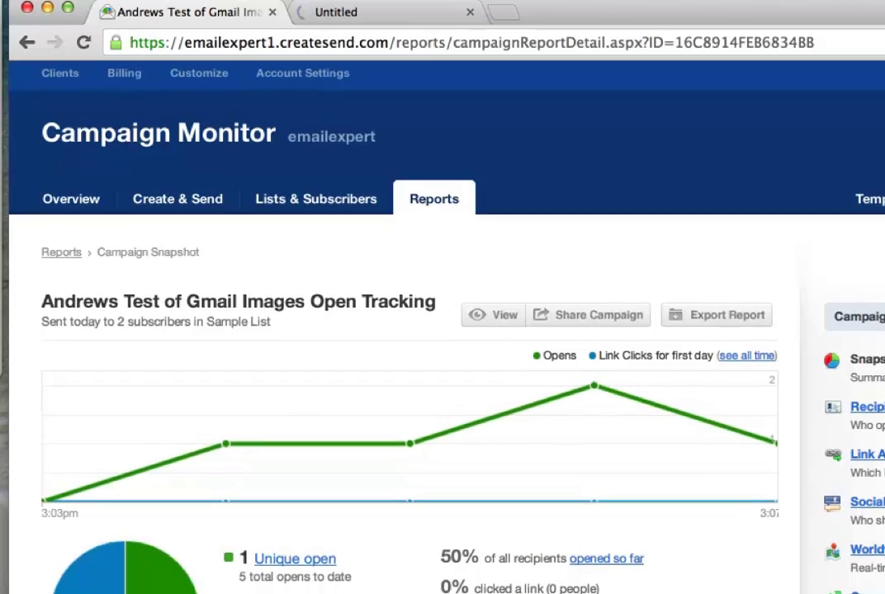
- View the Not Opened recipient's snapshot (0 opens, 0 clicks, 0 shares), then select the loading mailbox's address
scroll(298, 513, "down", 4)
left_click(297, 513)
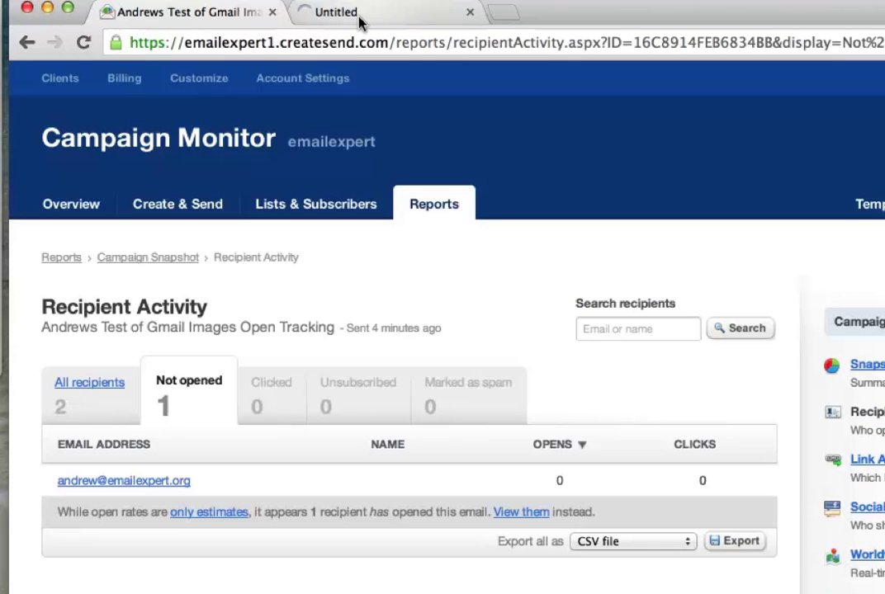
left_click(299, 13)
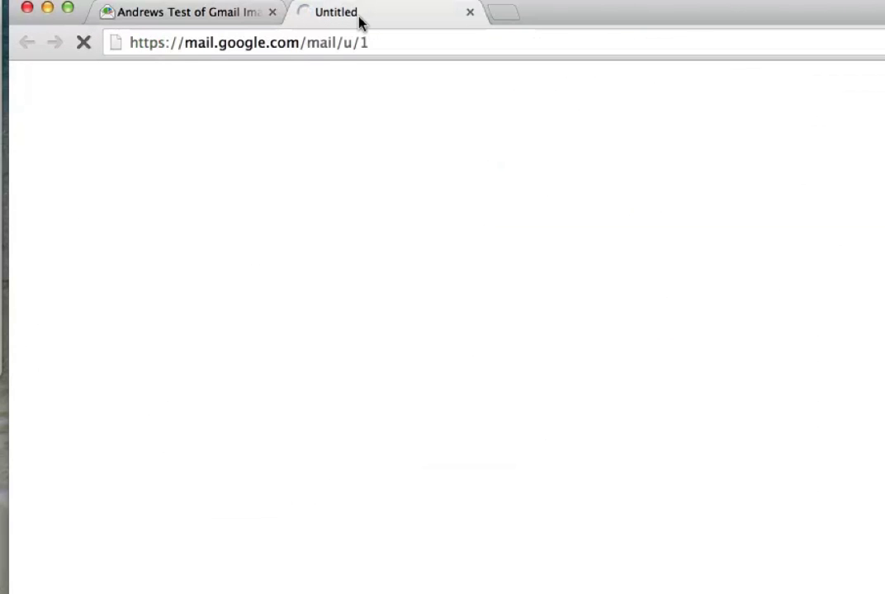
left_click(183, 12)
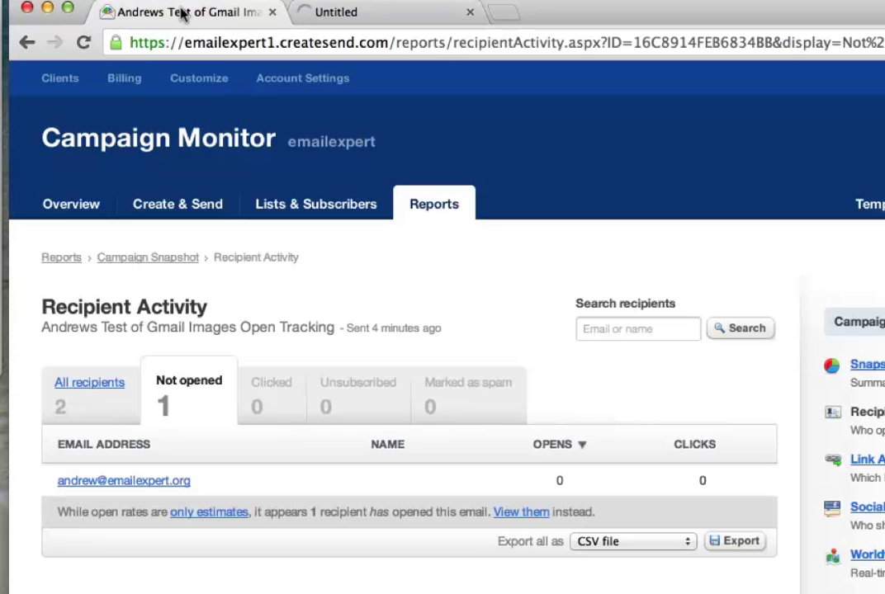
left_click(154, 478)
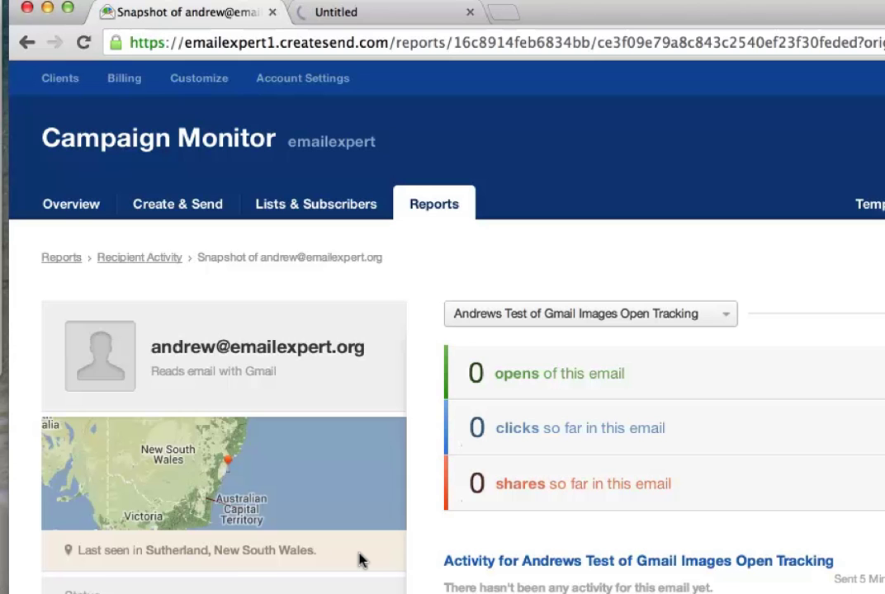
left_click(412, 18)
left_click(448, 33)
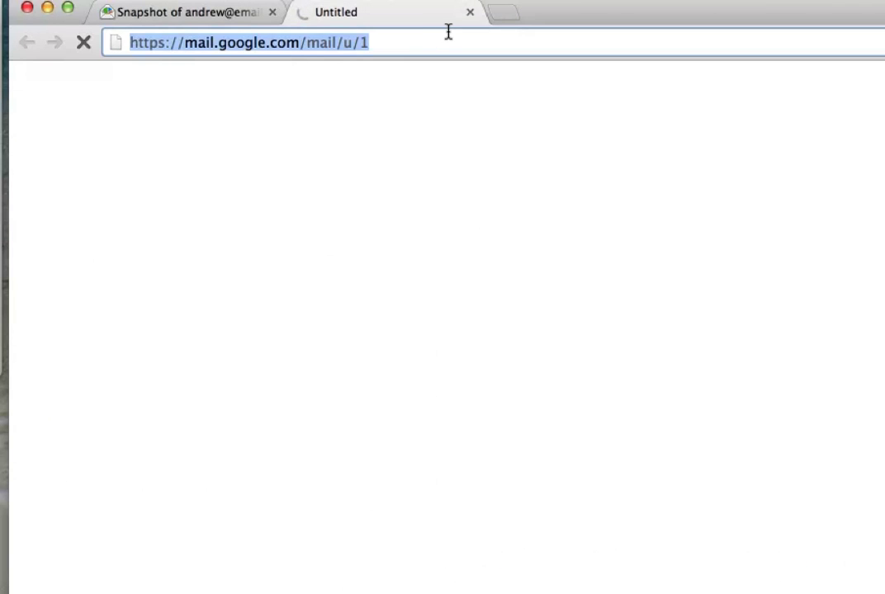